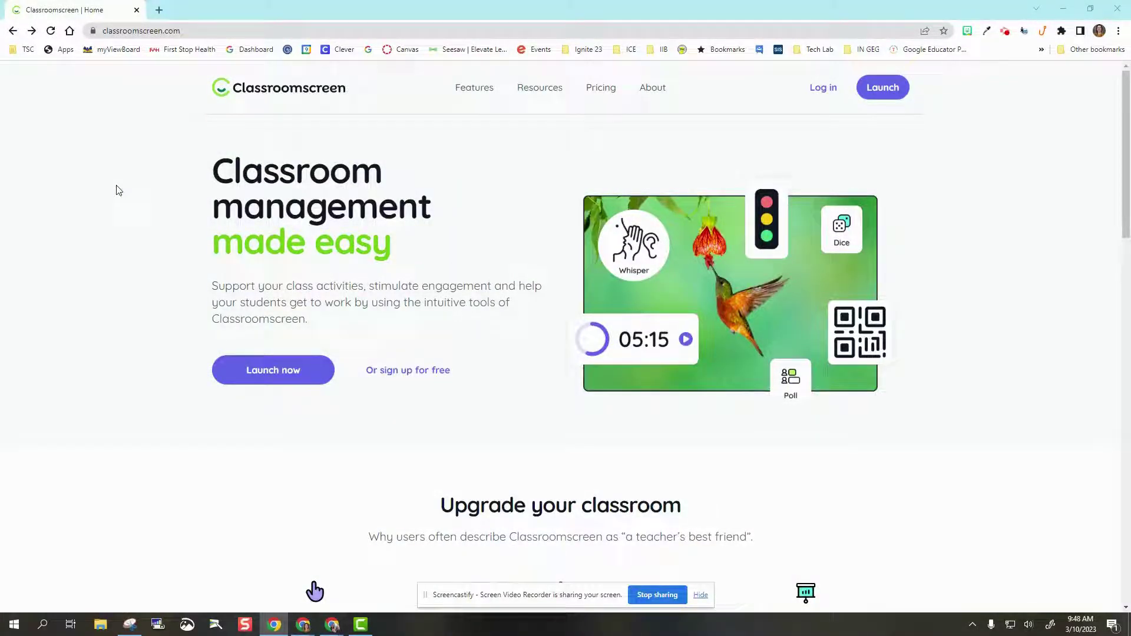
# Launch the Classroomscreen app to bring up the widget board over the mountain background.
pyautogui.click(265, 382)
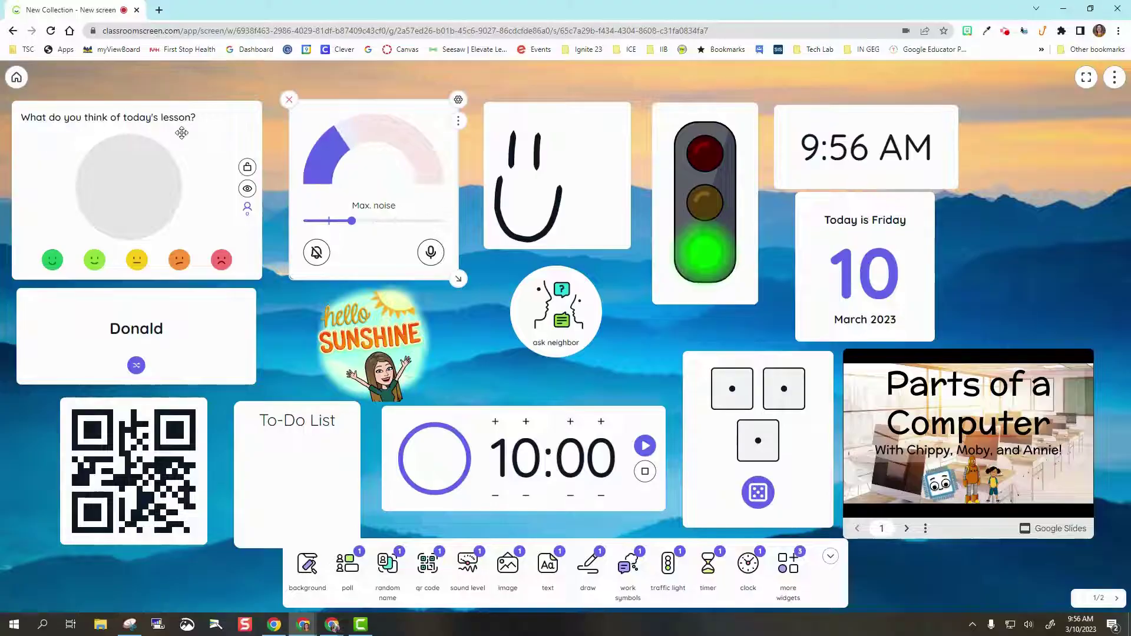
pyautogui.click(312, 570)
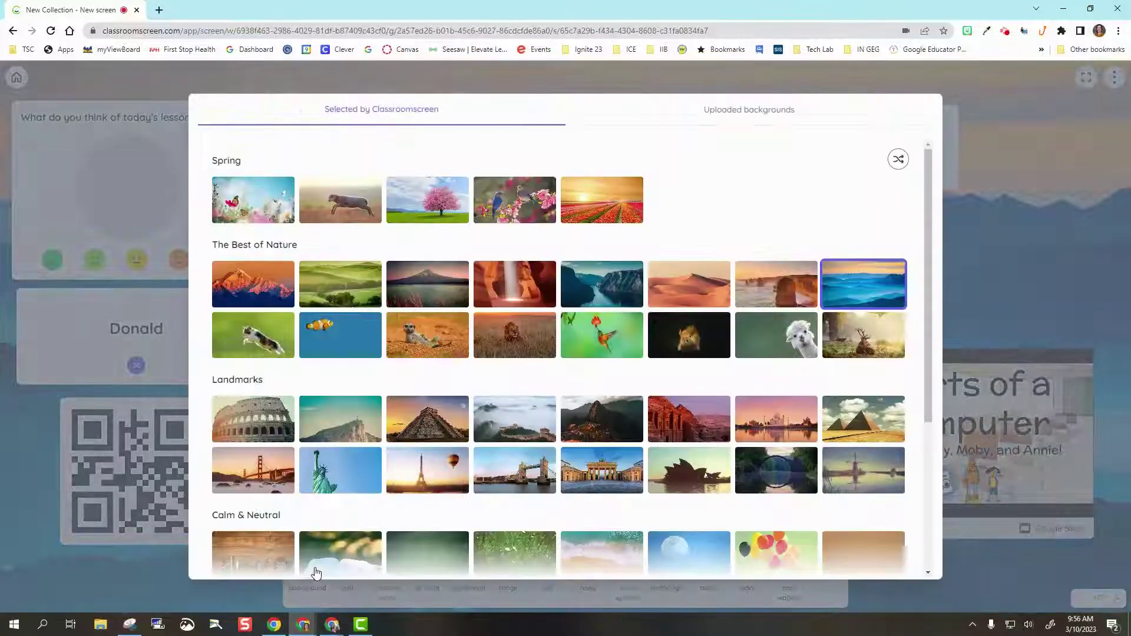
pyautogui.scroll(-4, 457, 306)
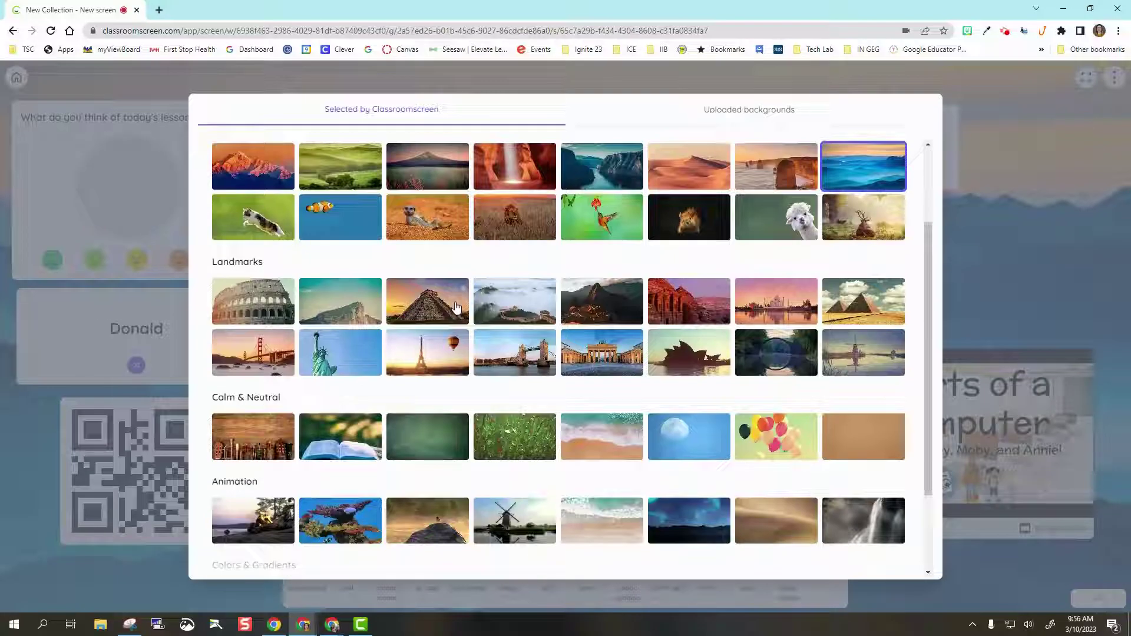
pyautogui.scroll(5, 633, 384)
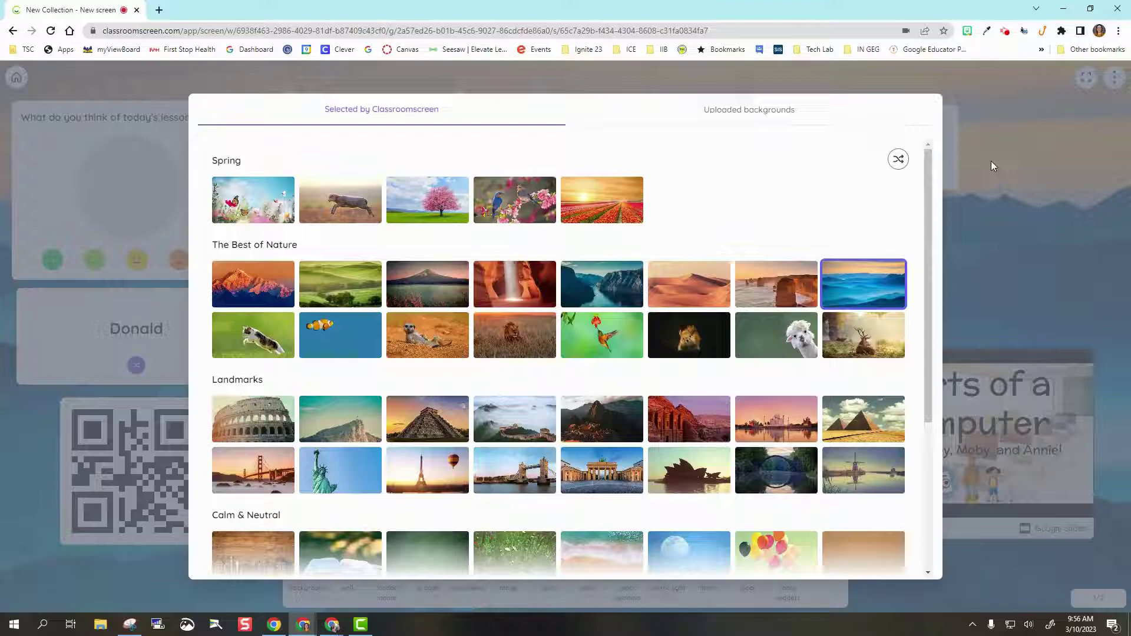
pyautogui.click(983, 262)
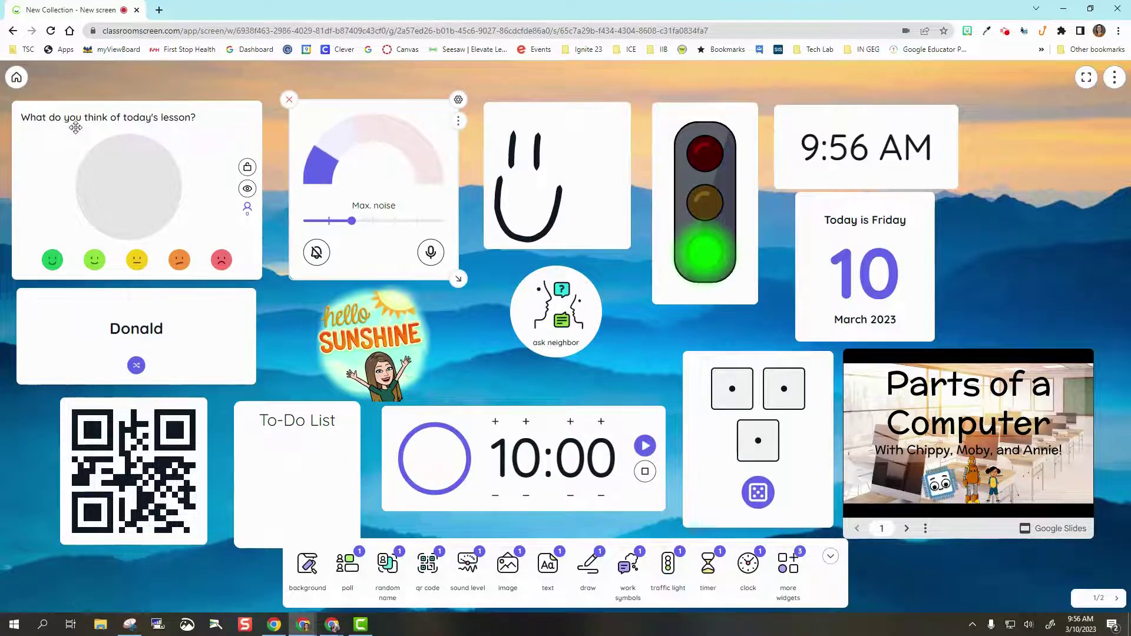
# Spotlight the lesson-feedback poll so it fills the screen.
pyautogui.click(212, 126)
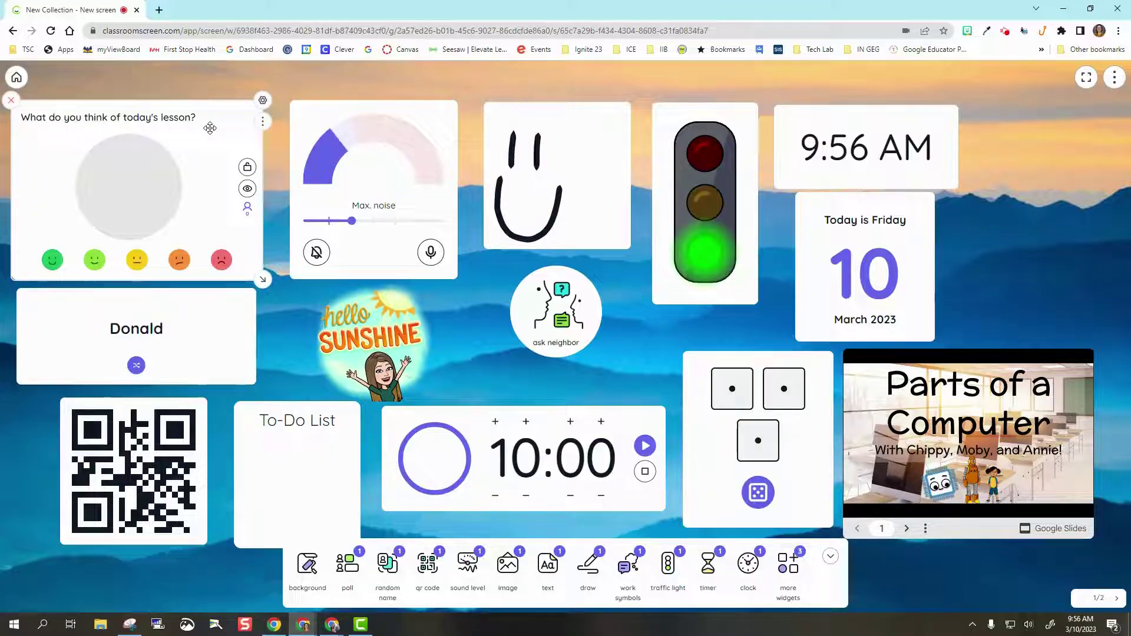
pyautogui.click(260, 121)
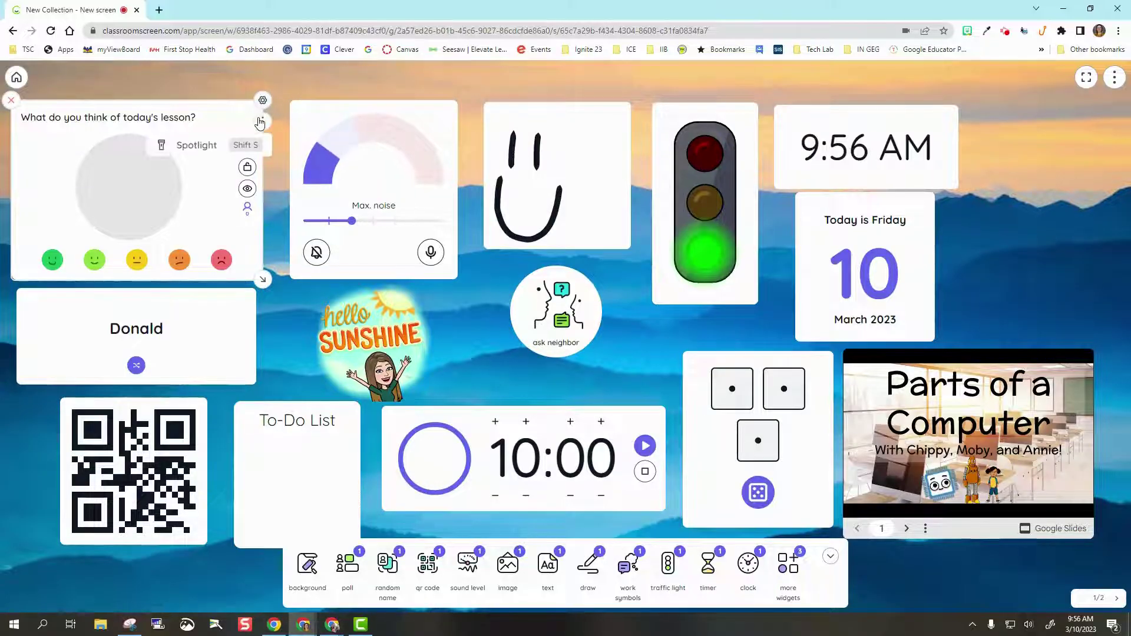
pyautogui.click(198, 146)
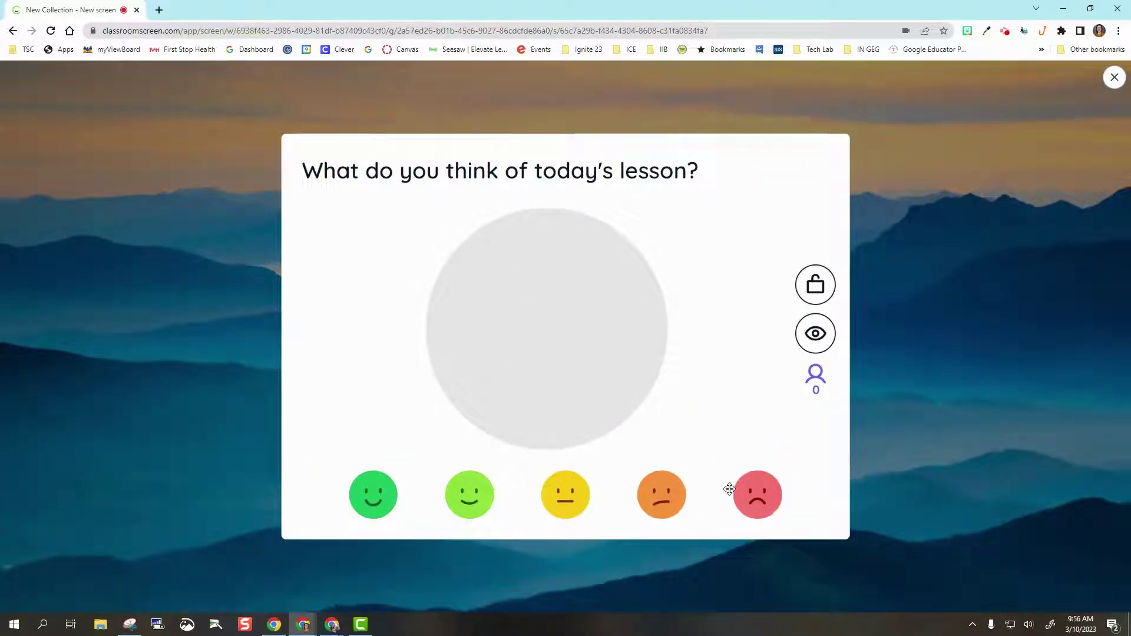
# Cast three happiest, two neutral and two slightly unhappy votes in the poll.
pyautogui.click(377, 515)
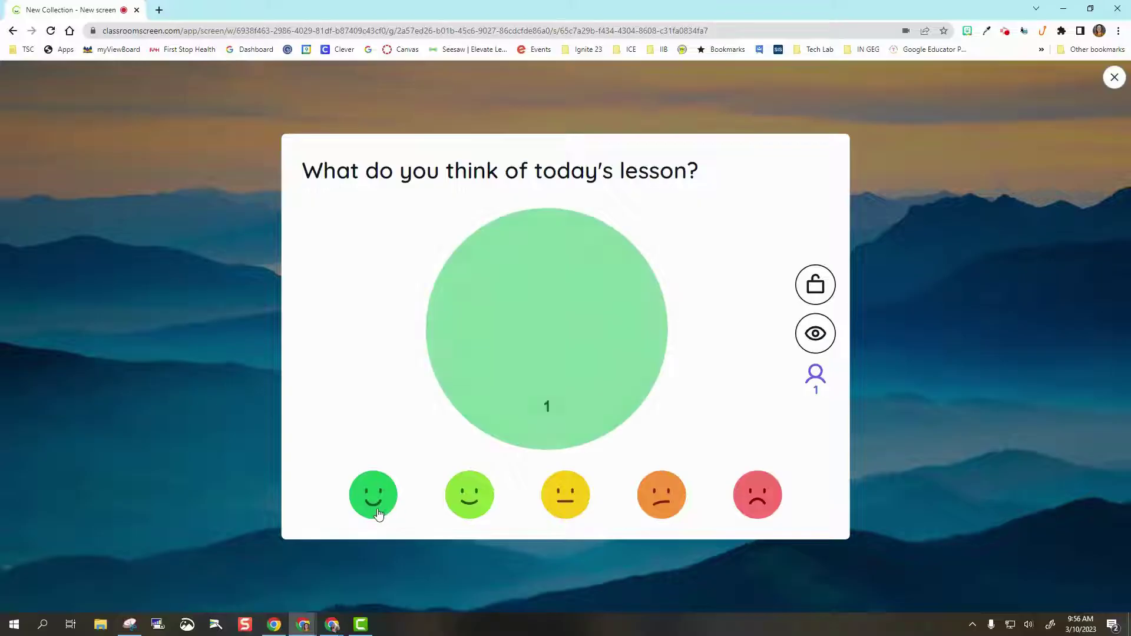
pyautogui.click(374, 500)
pyautogui.click(375, 500)
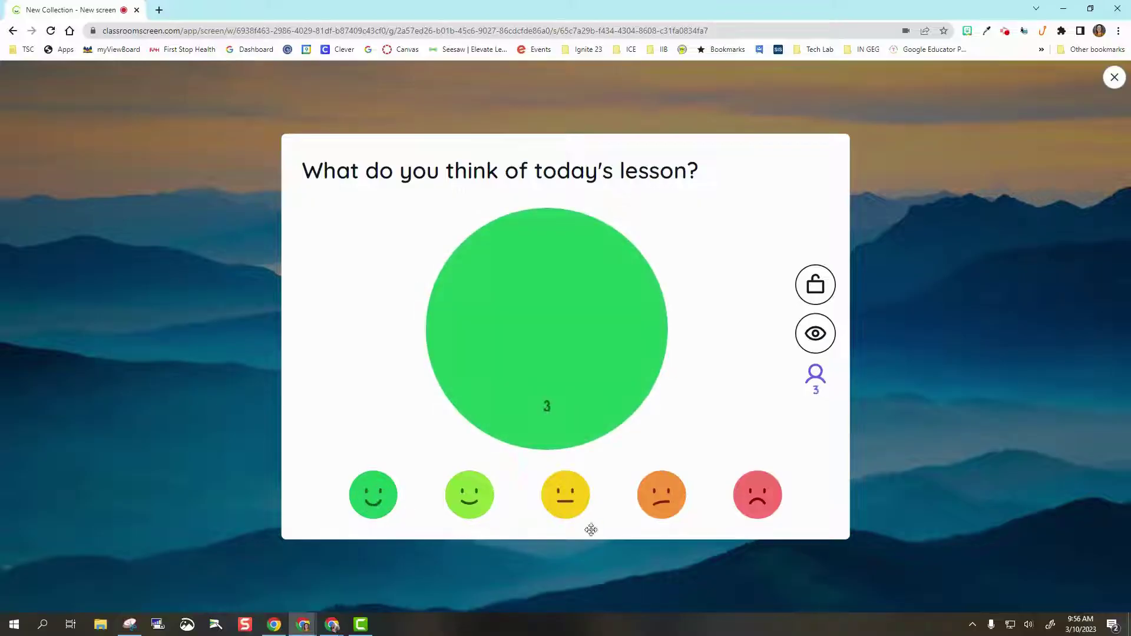
pyautogui.click(576, 504)
pyautogui.click(580, 506)
pyautogui.click(670, 510)
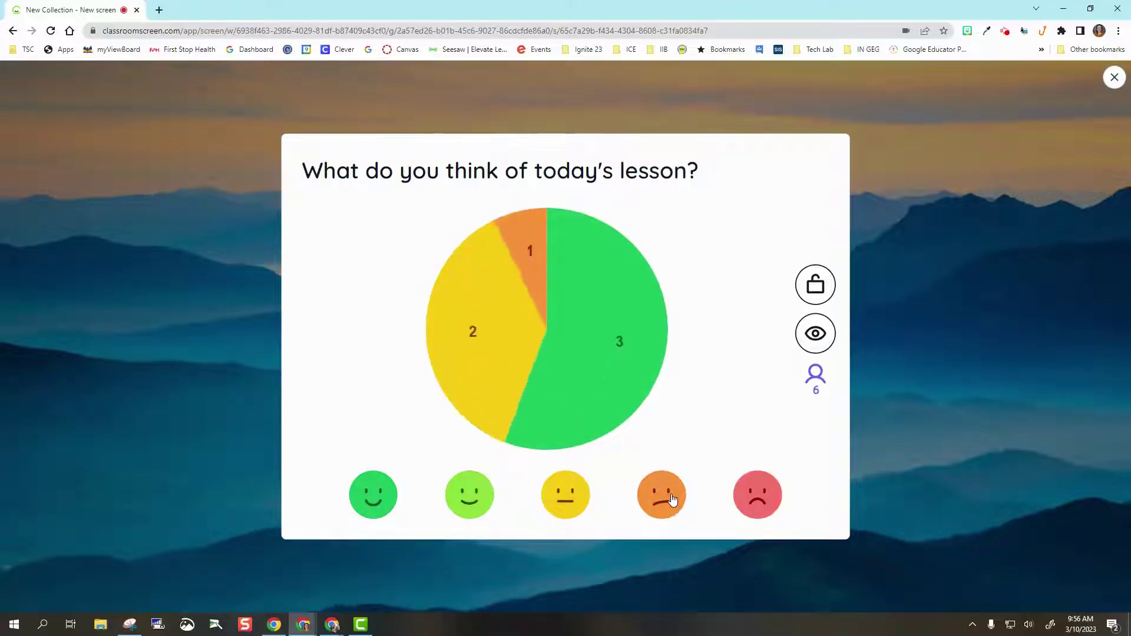
pyautogui.click(670, 510)
# Add two saddest and three slightly happy votes for 12 responses, then exit spotlight.
pyautogui.click(752, 499)
pyautogui.click(752, 499)
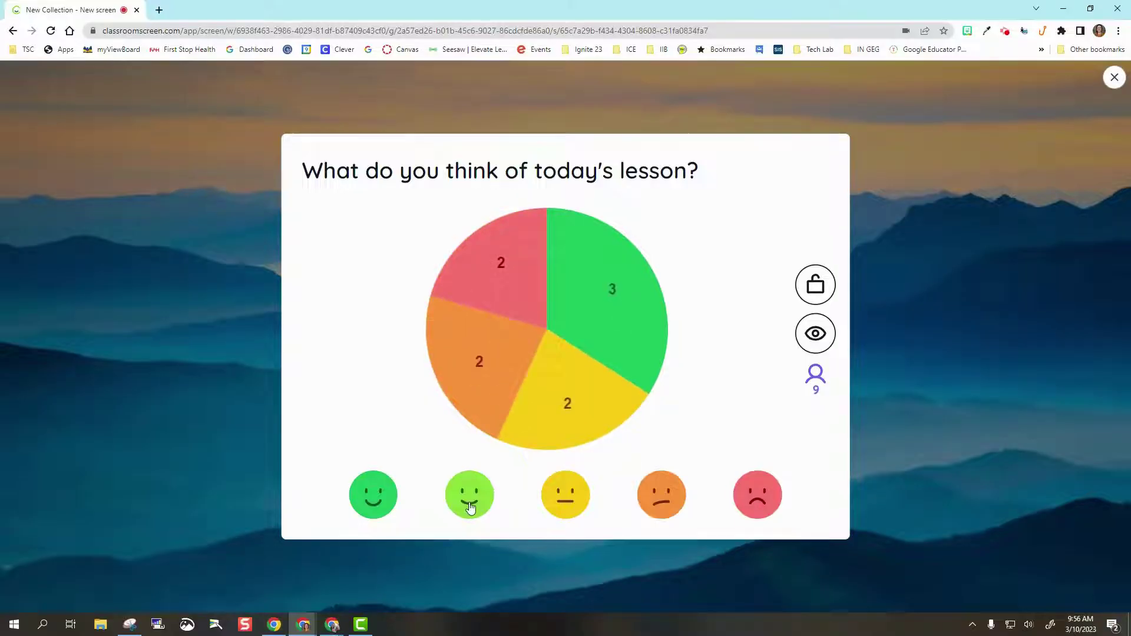
pyautogui.click(469, 495)
pyautogui.click(469, 495)
pyautogui.click(469, 495)
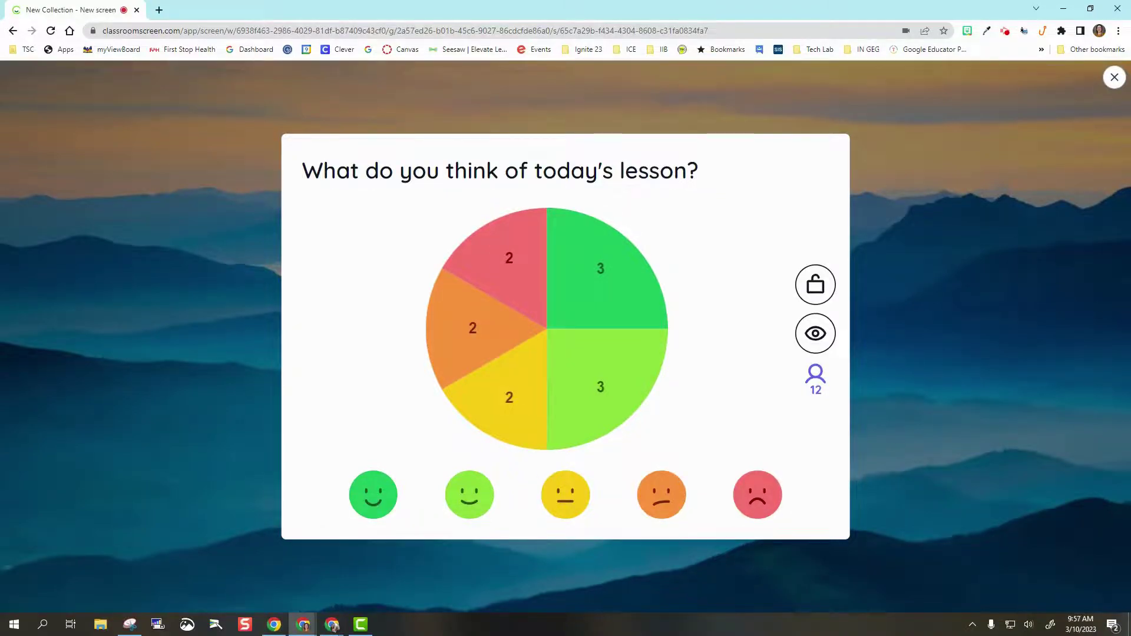
pyautogui.click(1114, 78)
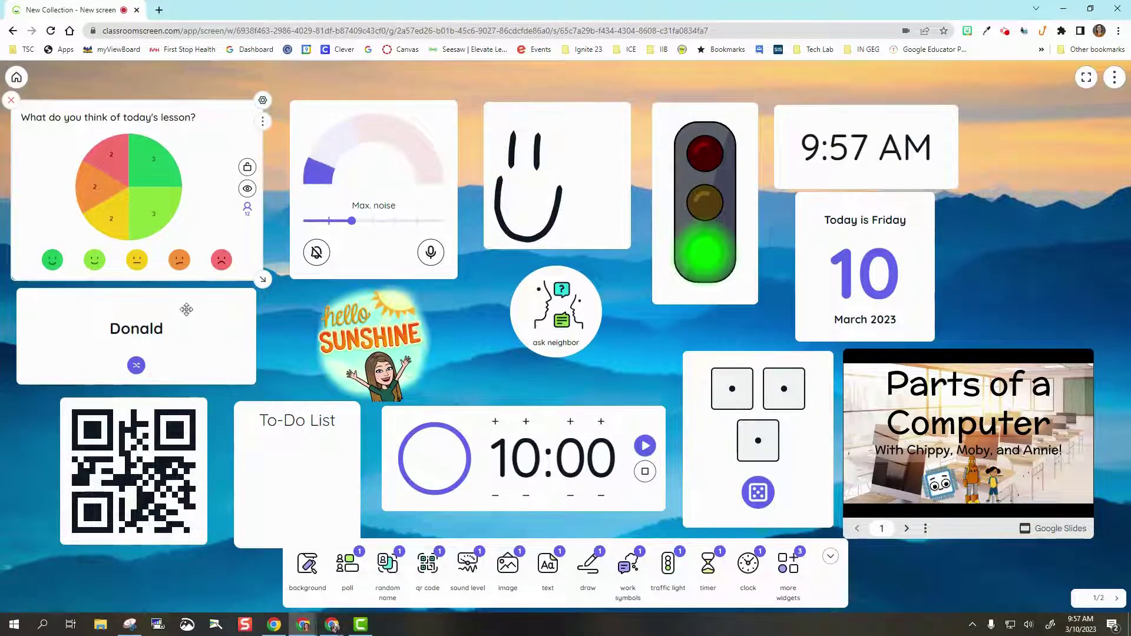
# Spotlight the name picker and draw two random student names before returning to the board.
pyautogui.click(256, 308)
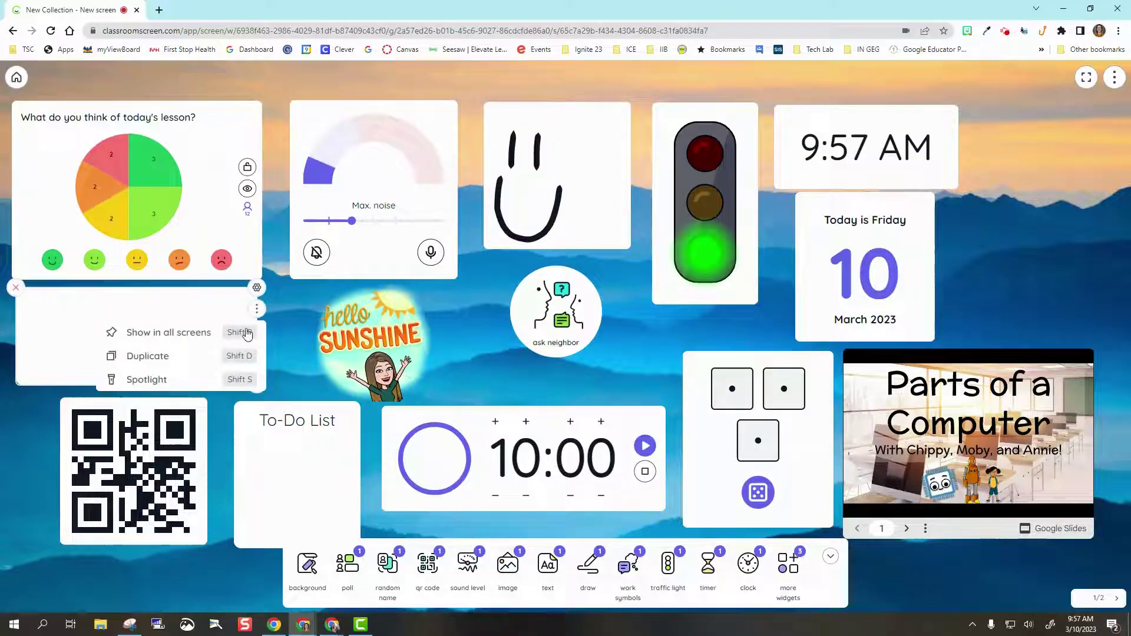
pyautogui.click(158, 380)
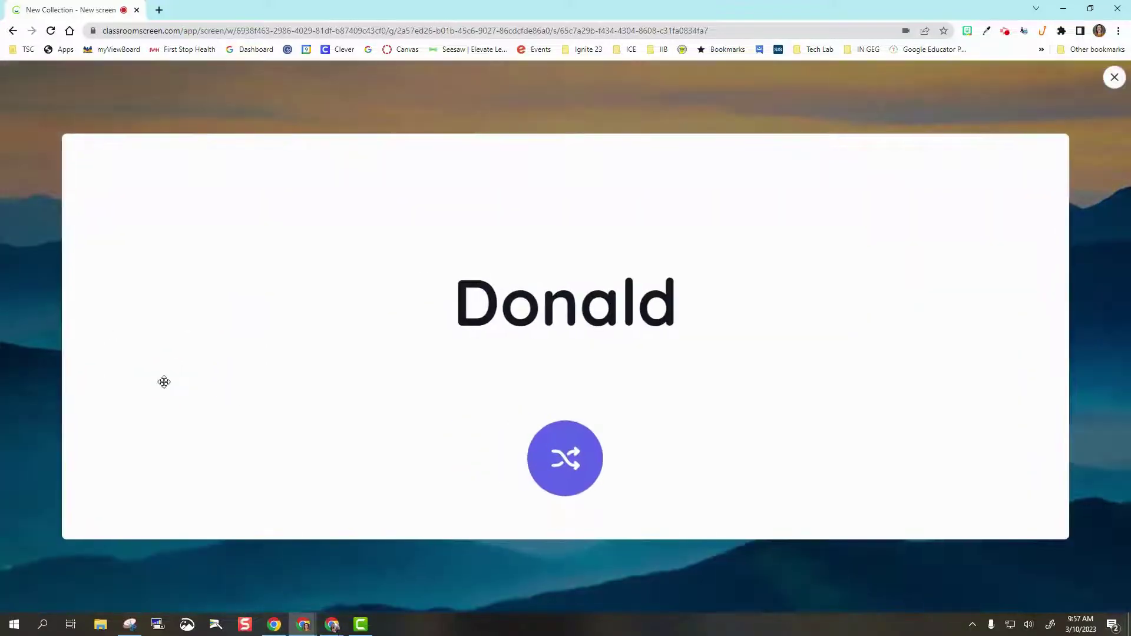
pyautogui.click(565, 474)
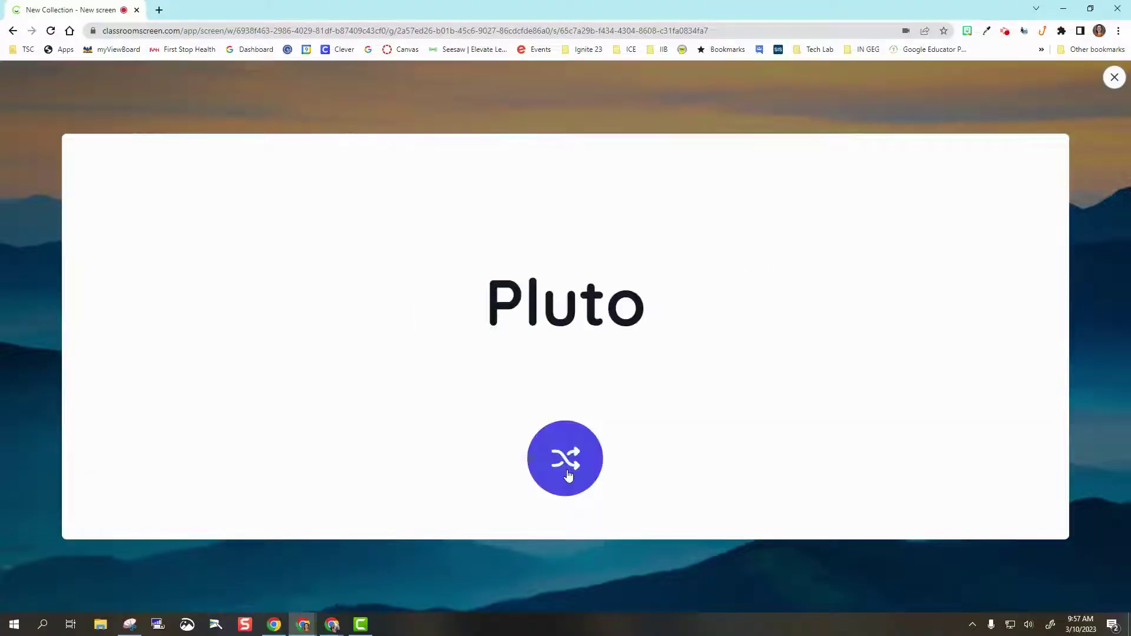
pyautogui.click(576, 468)
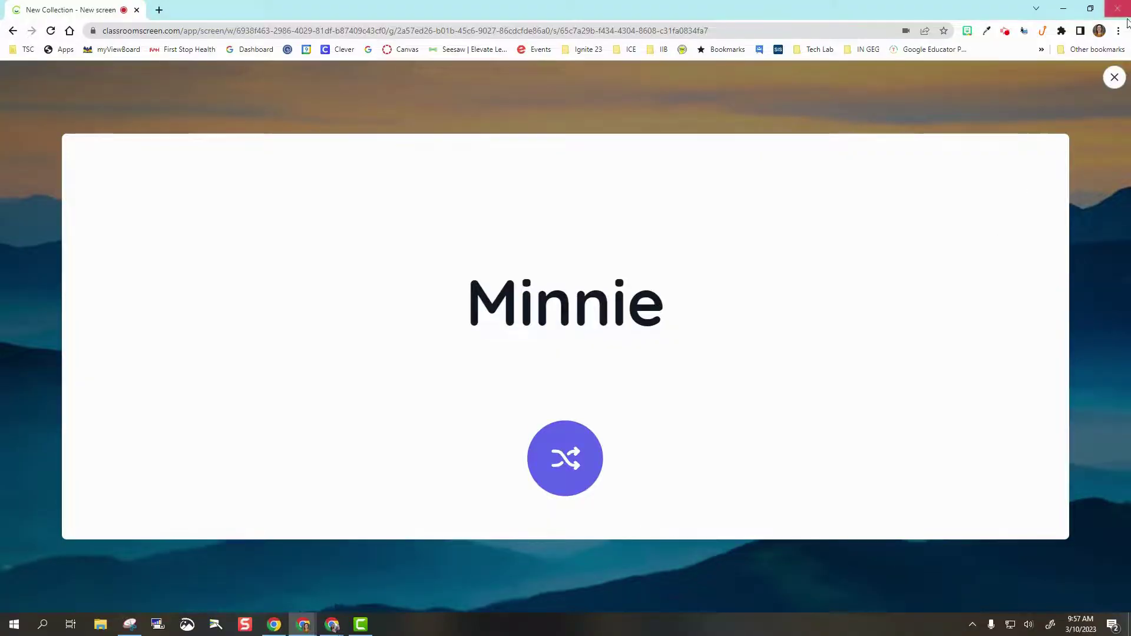
pyautogui.click(1114, 77)
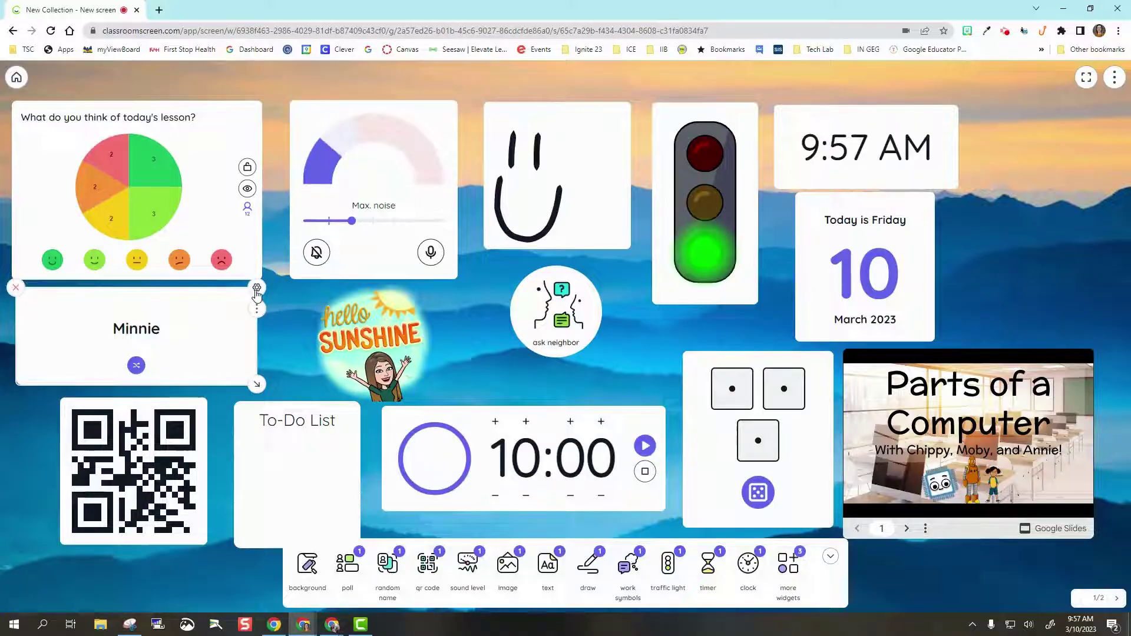
# Check the name picker's Choose list of names in its settings.
pyautogui.click(257, 289)
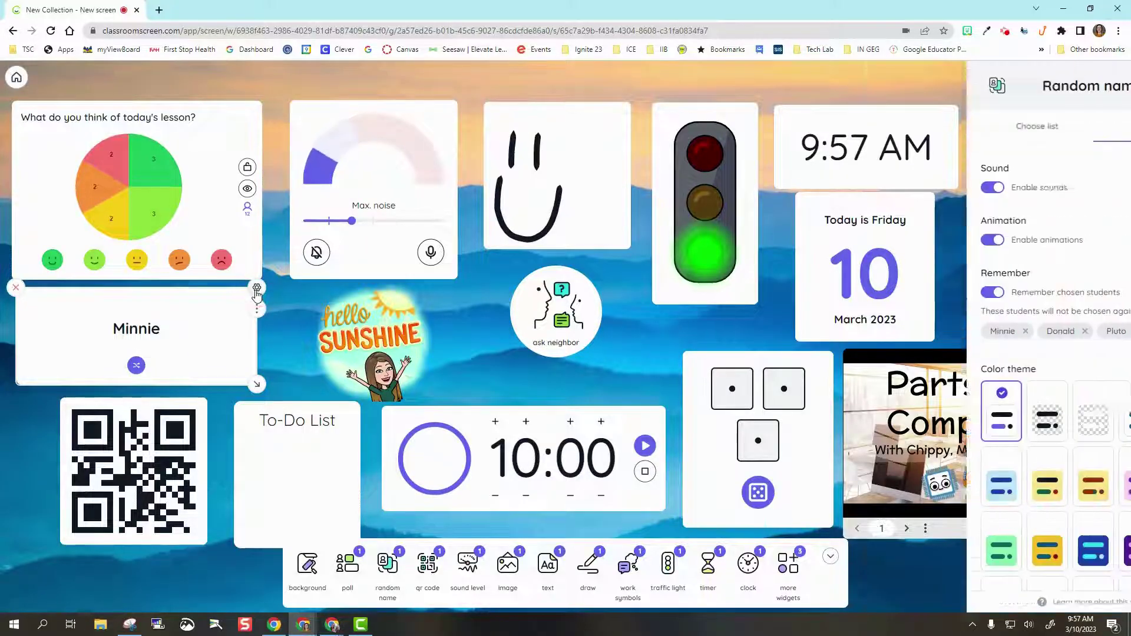
pyautogui.click(939, 127)
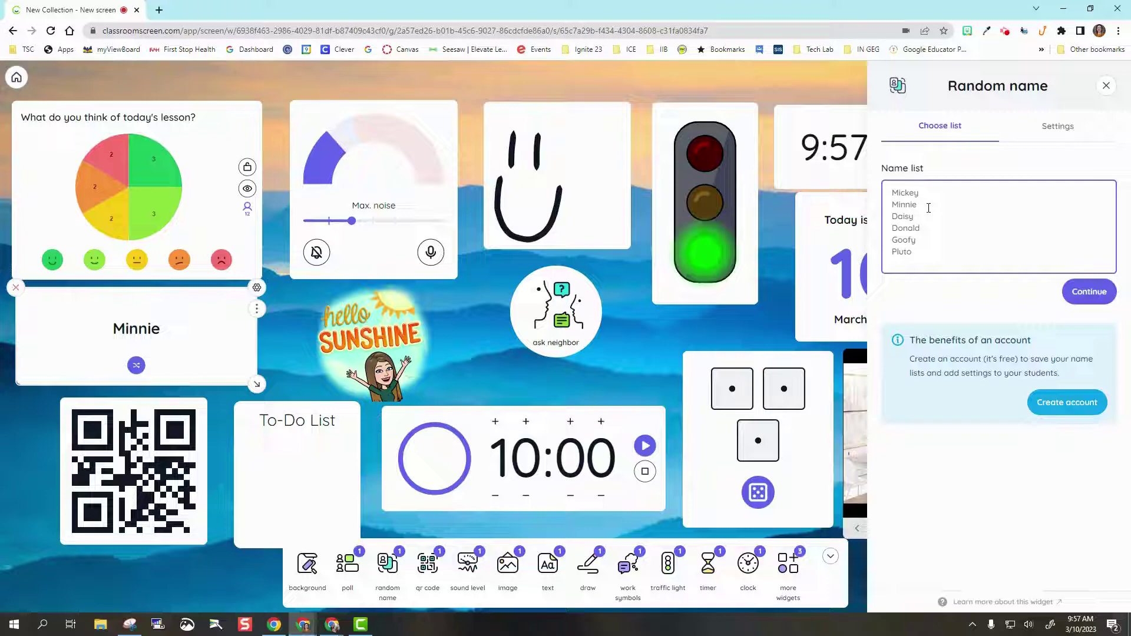
pyautogui.click(1107, 86)
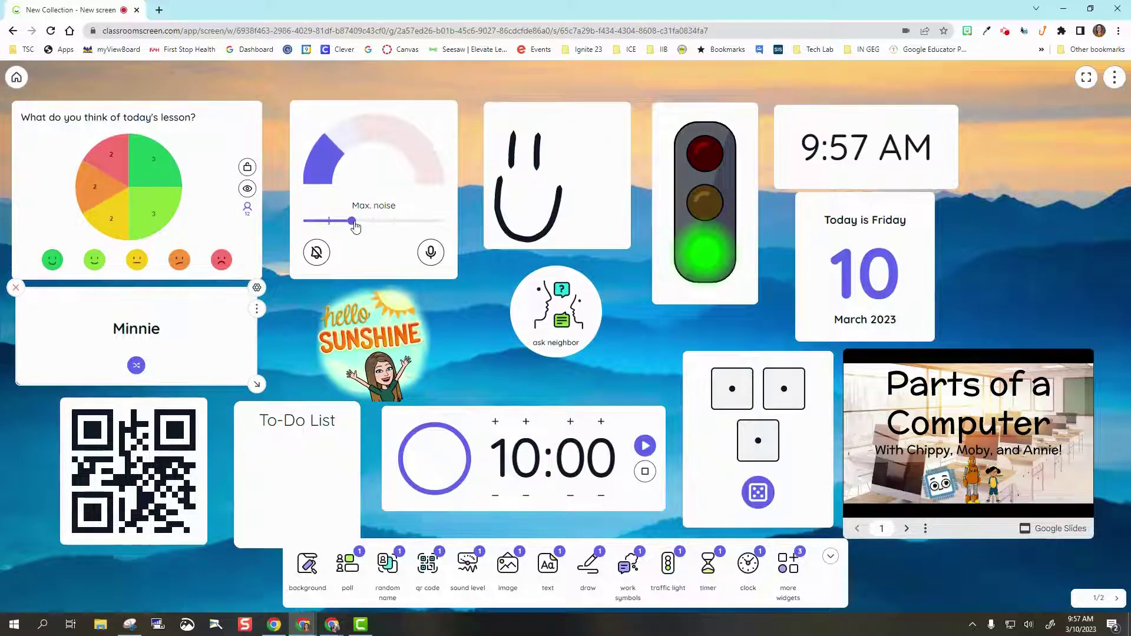
# Raise the sound meter's Max. noise threshold and change its alert sound from Hotel bell to Buzzer.
pyautogui.moveTo(354, 226); pyautogui.dragTo(396, 221)
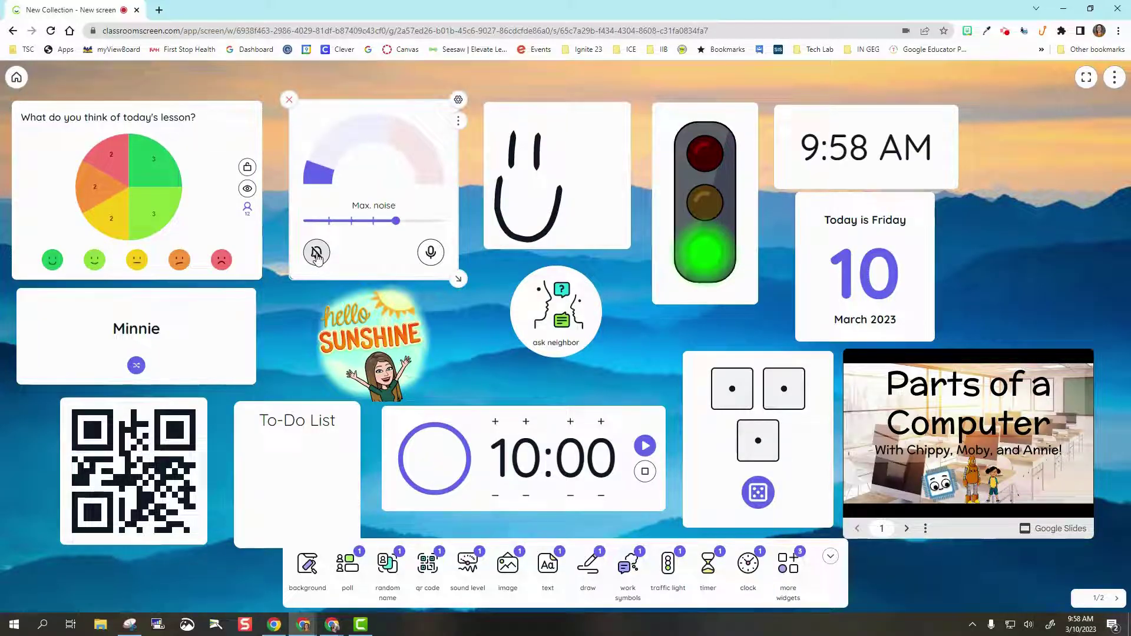
pyautogui.click(456, 101)
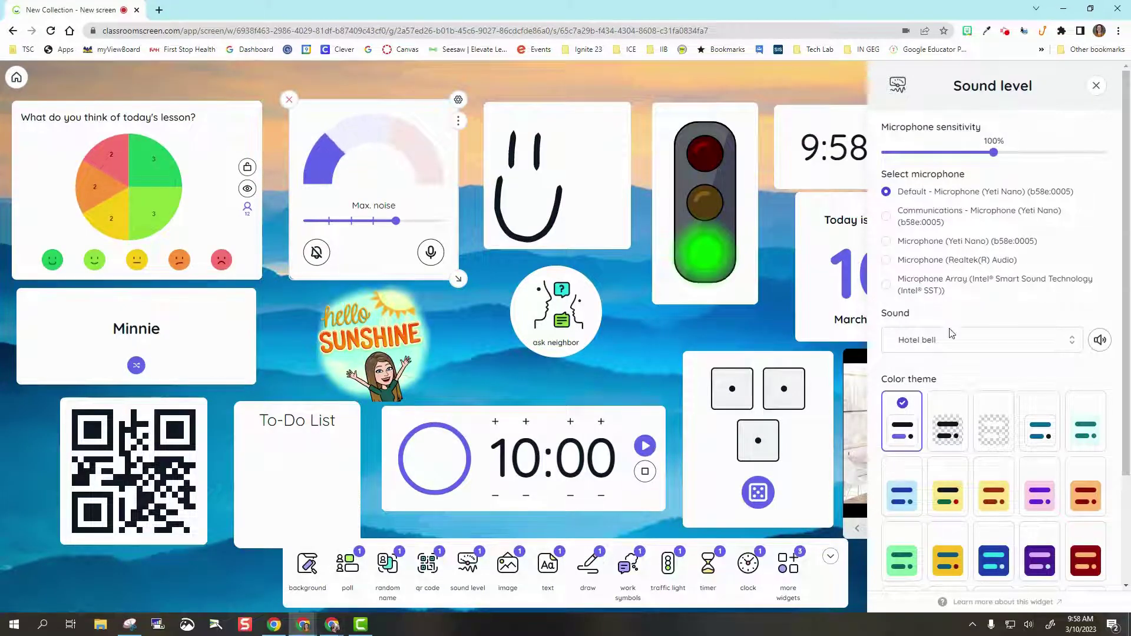
pyautogui.click(937, 343)
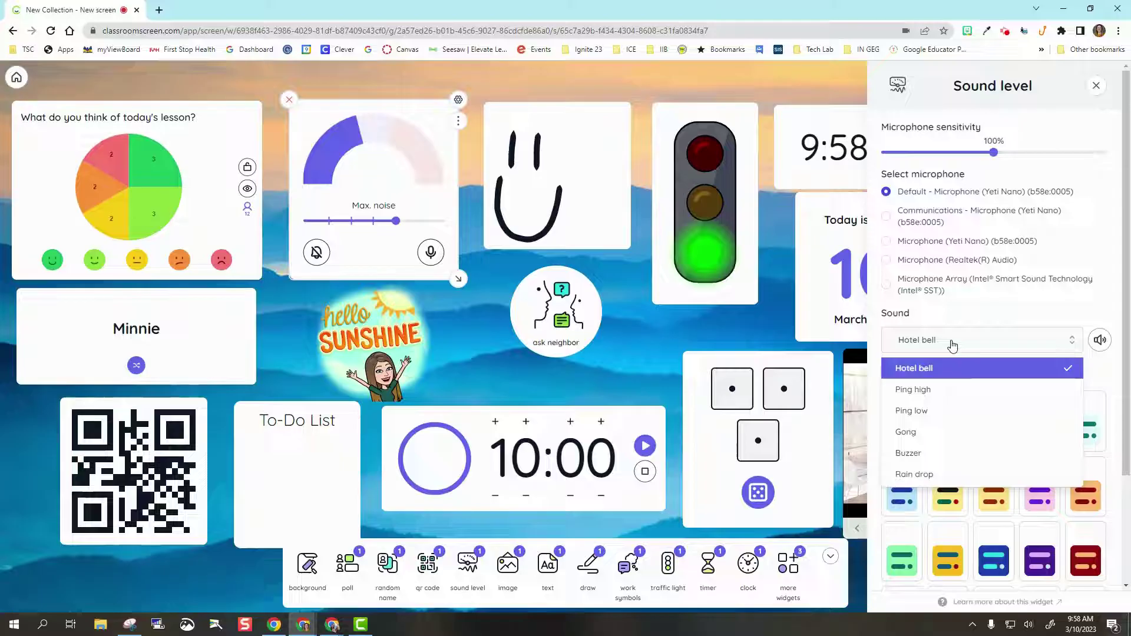
pyautogui.click(950, 452)
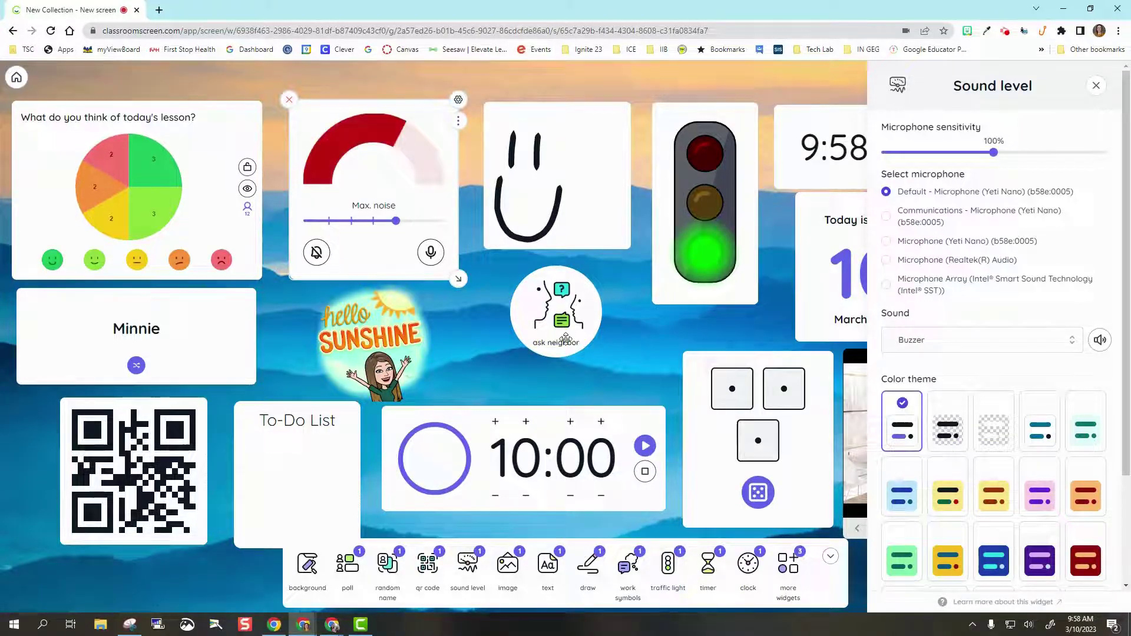
pyautogui.click(1095, 86)
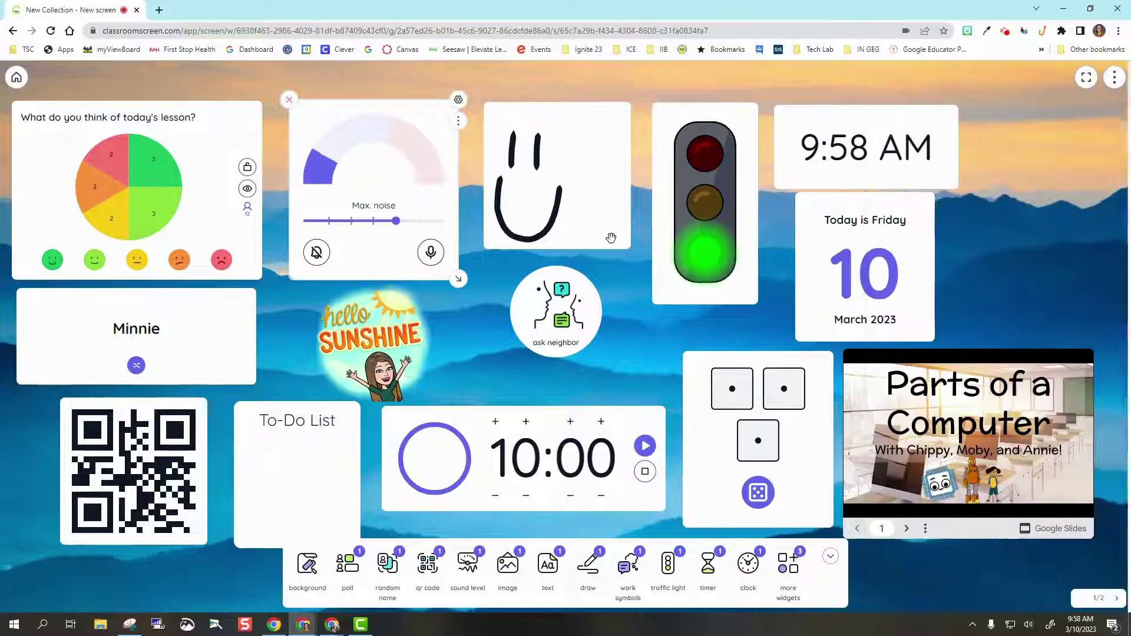
# Nudge the hello sunshine image slightly up and right, then start editing the To-Do List note.
pyautogui.click(415, 348)
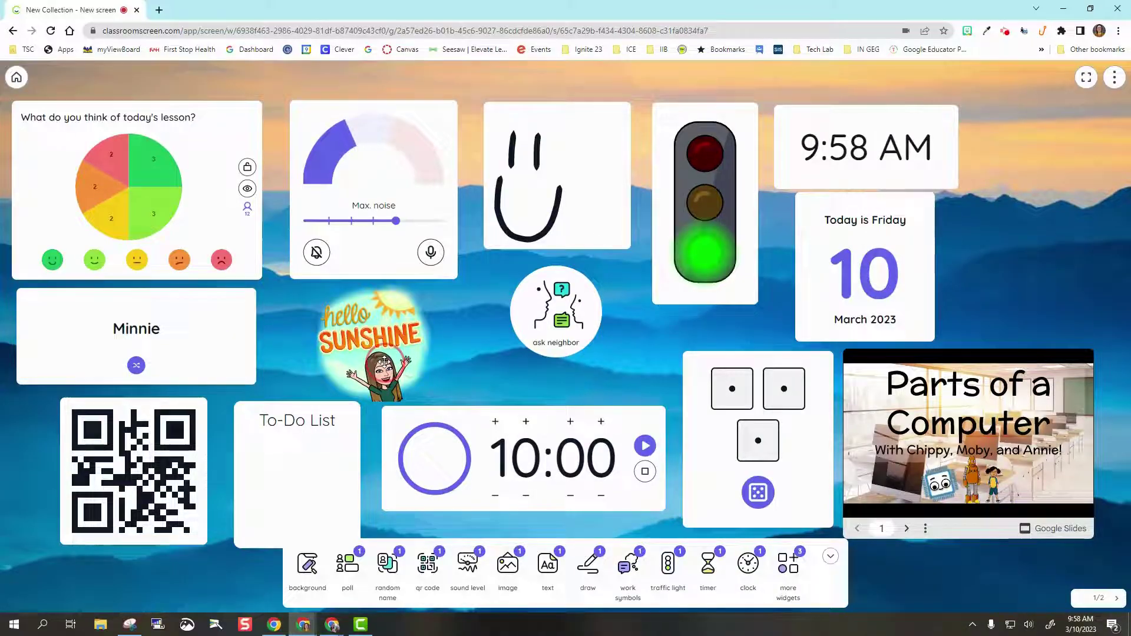
pyautogui.moveTo(374, 349); pyautogui.dragTo(378, 347)
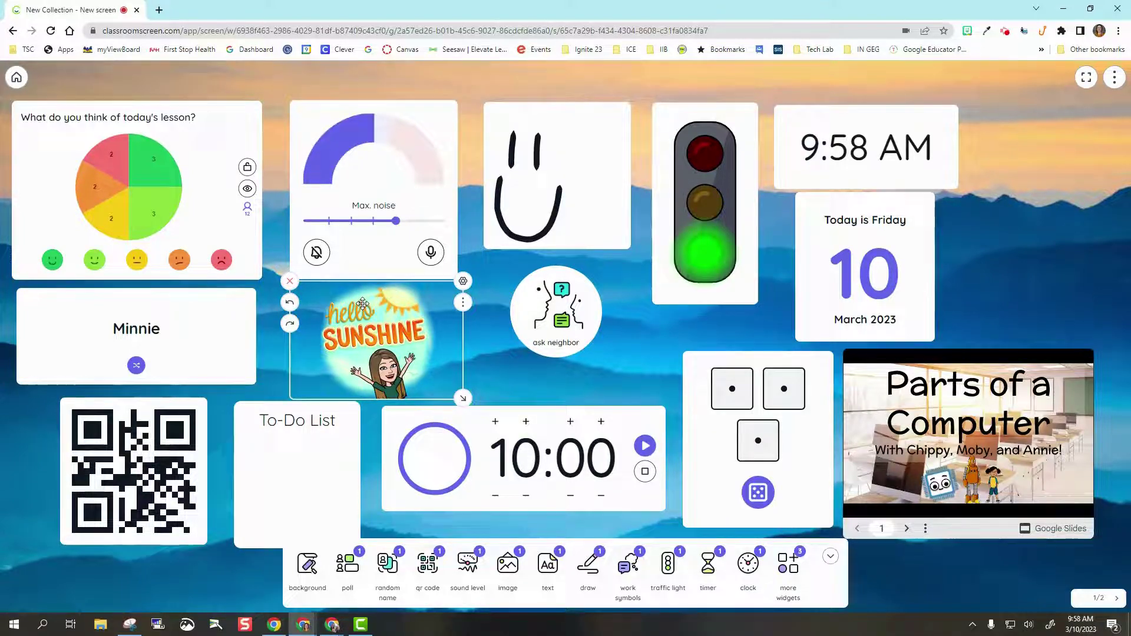
pyautogui.click(287, 461)
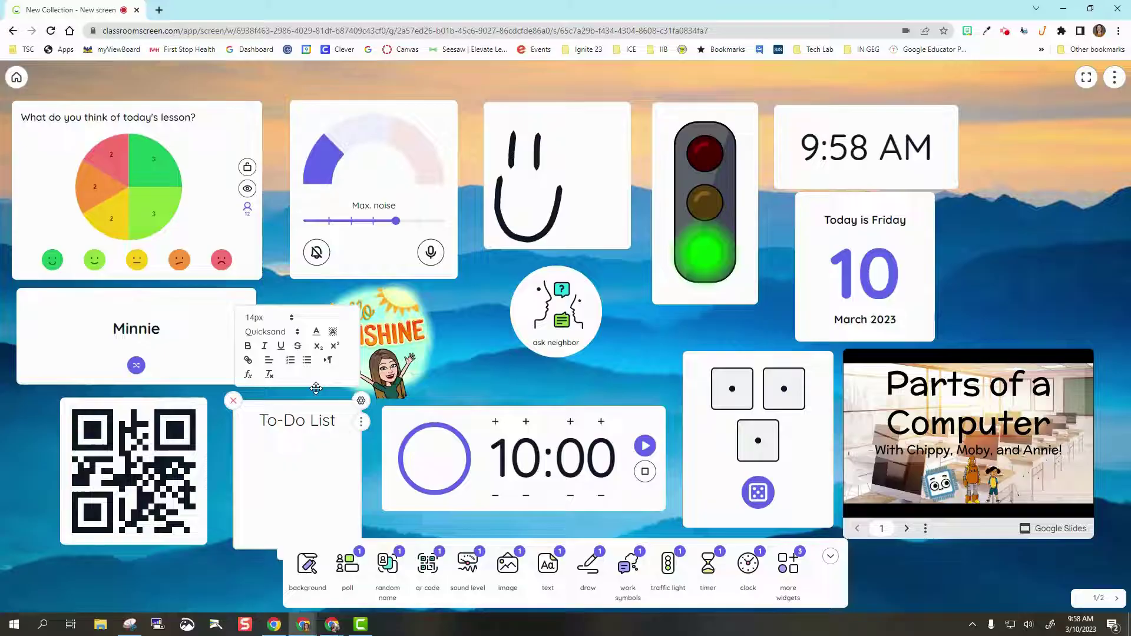
# Try orange, black, purple and yellow themes on the To-Do List, settling on light blue.
pyautogui.click(361, 402)
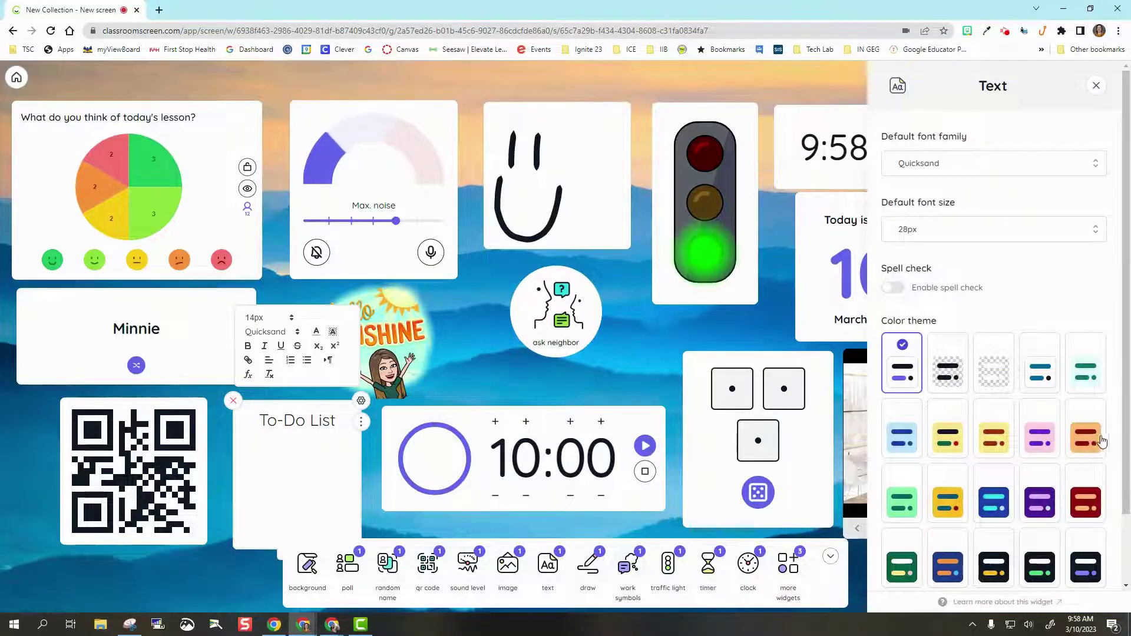
pyautogui.click(1095, 440)
pyautogui.click(998, 569)
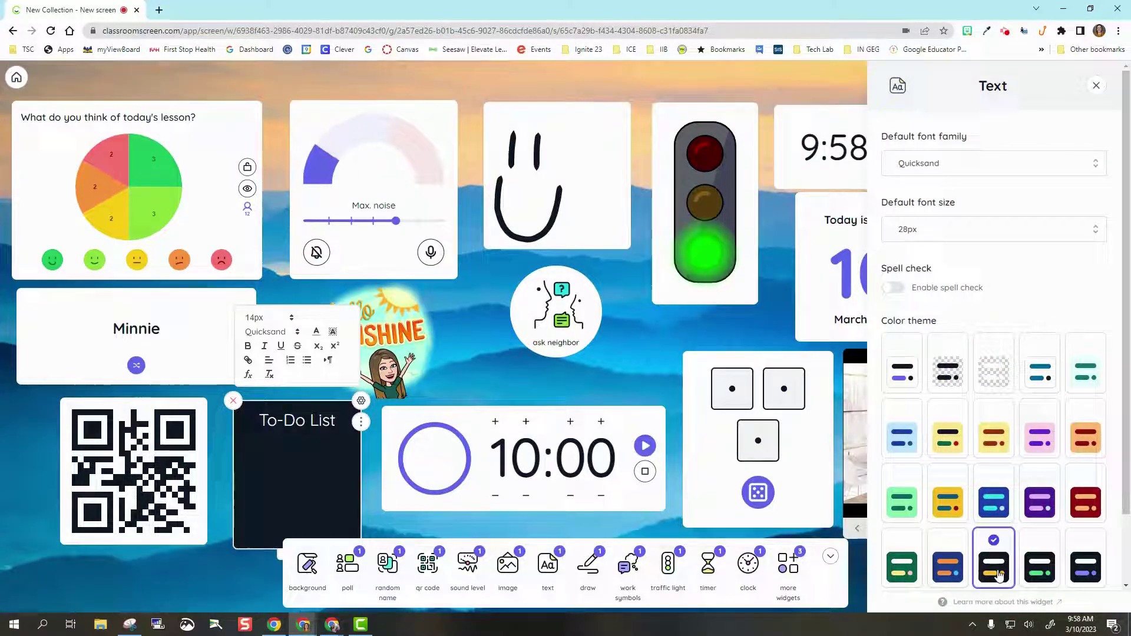
pyautogui.click(1038, 506)
pyautogui.click(988, 451)
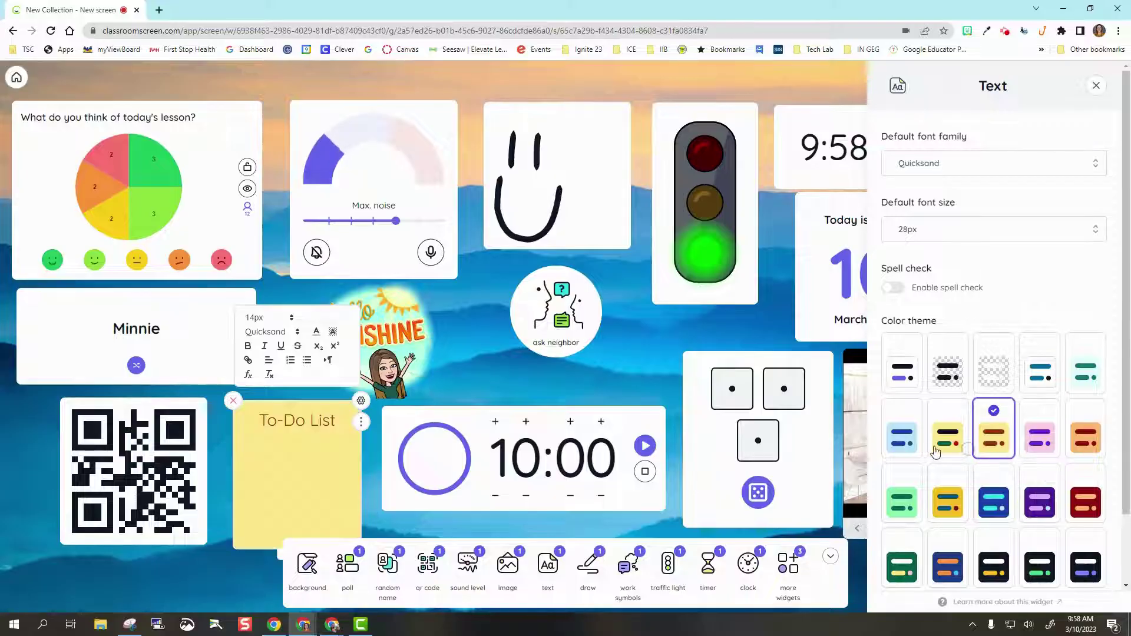
pyautogui.click(902, 438)
pyautogui.click(1096, 88)
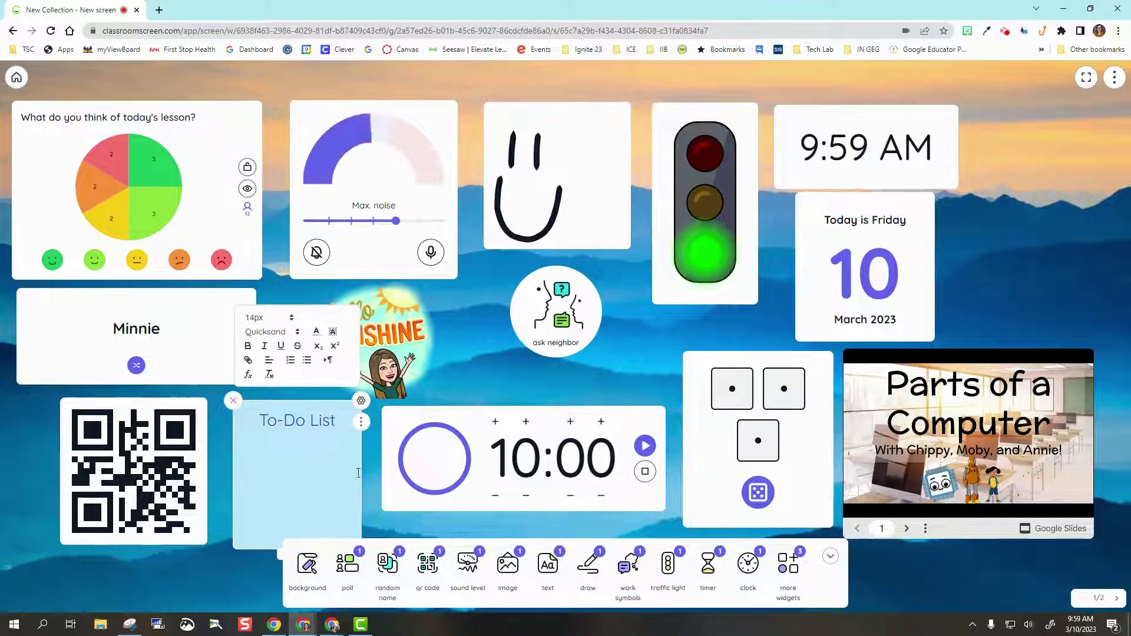
# Finish editing the To-Do List and draw a freehand heart right of the smiley.
pyautogui.click(523, 195)
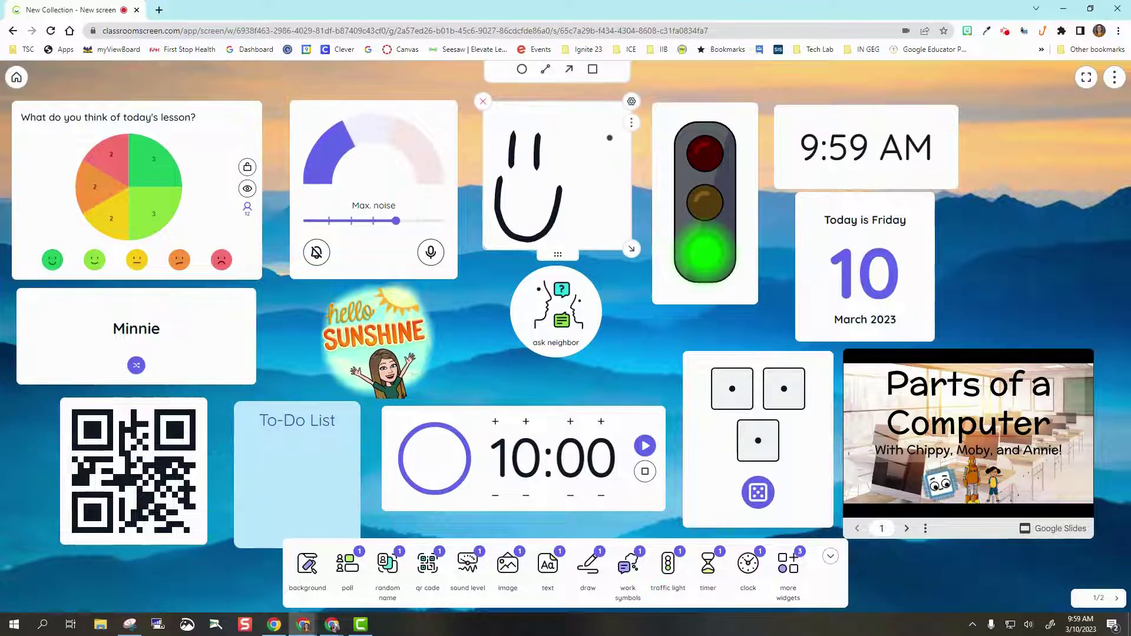
pyautogui.moveTo(572, 129)
pyautogui.mouseDown()
pyautogui.moveTo(599, 179)
pyautogui.moveTo(613, 134)
pyautogui.moveTo(588, 190)
pyautogui.mouseUp()
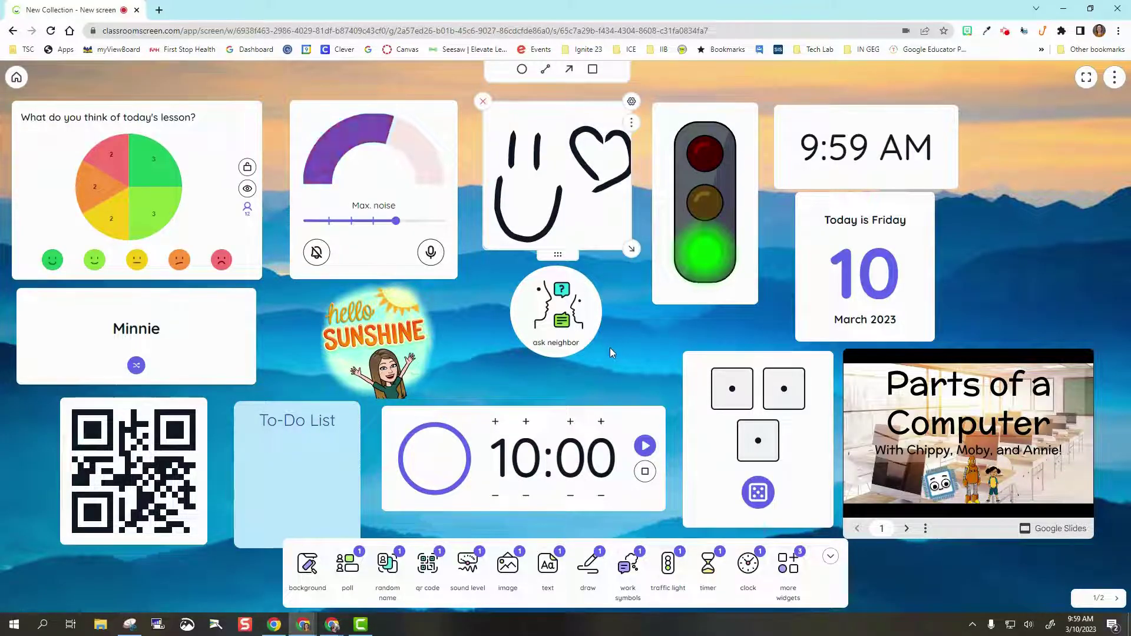
pyautogui.click(562, 335)
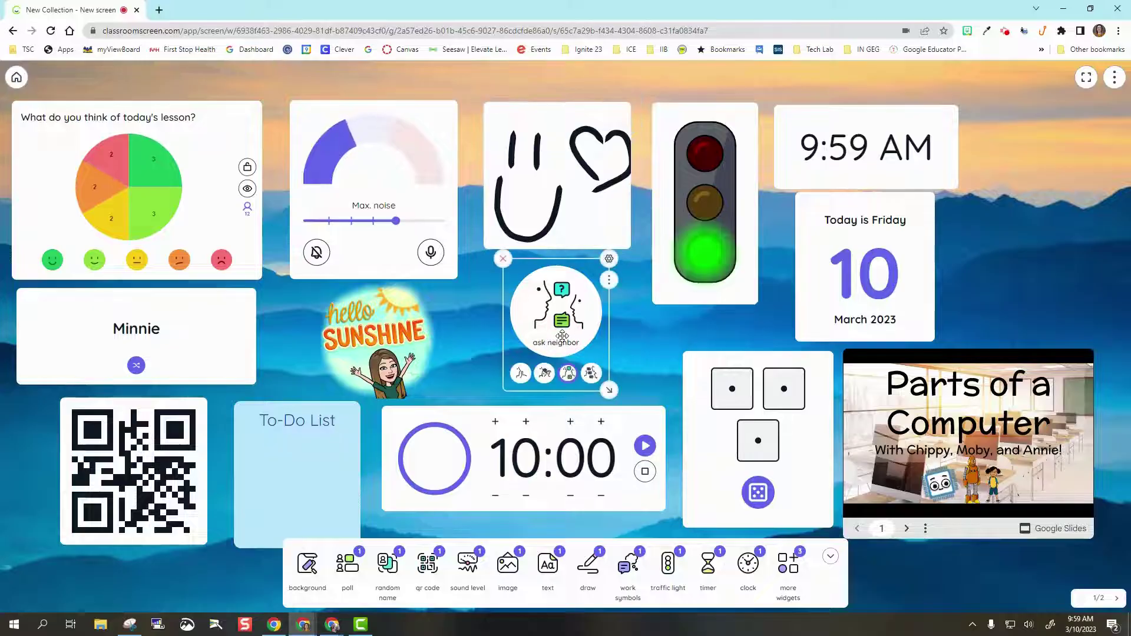
pyautogui.click(521, 374)
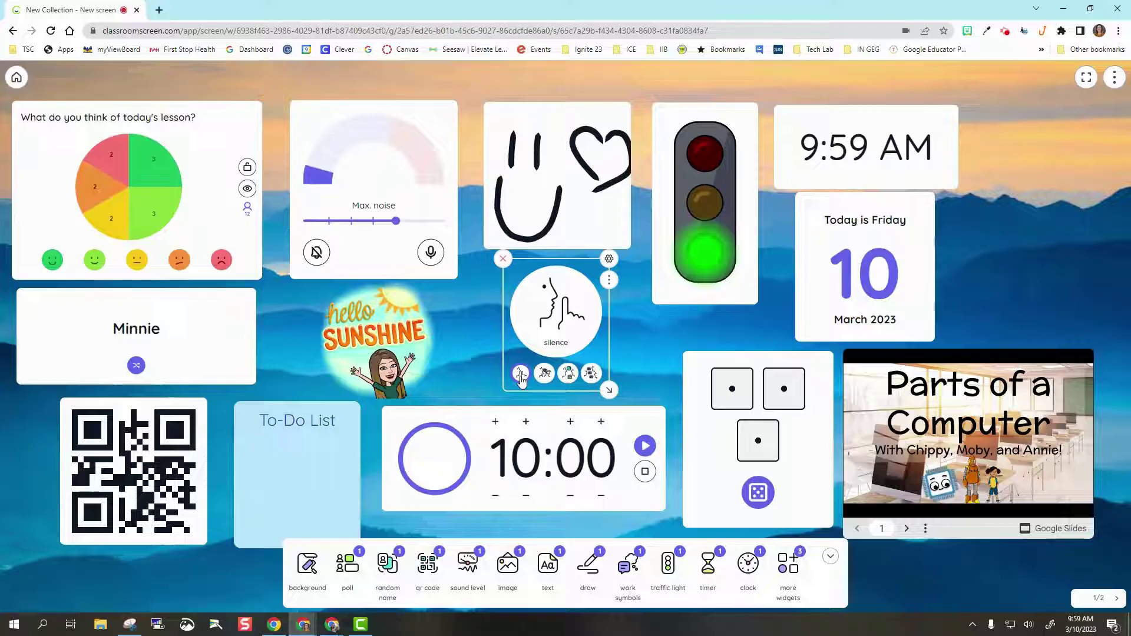
pyautogui.click(545, 374)
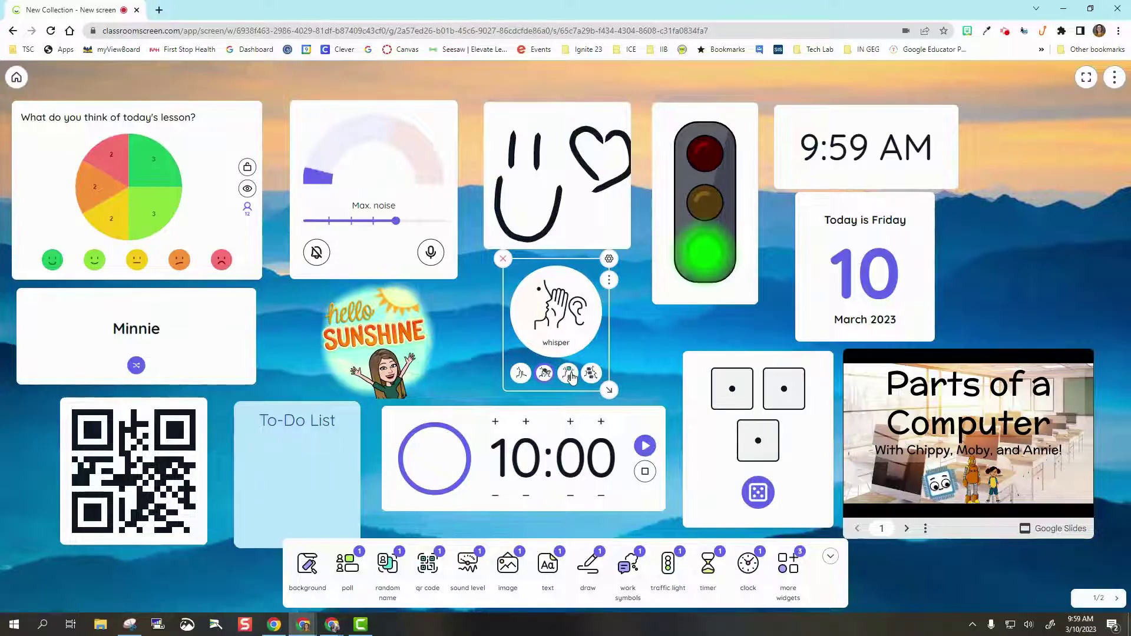
pyautogui.click(568, 374)
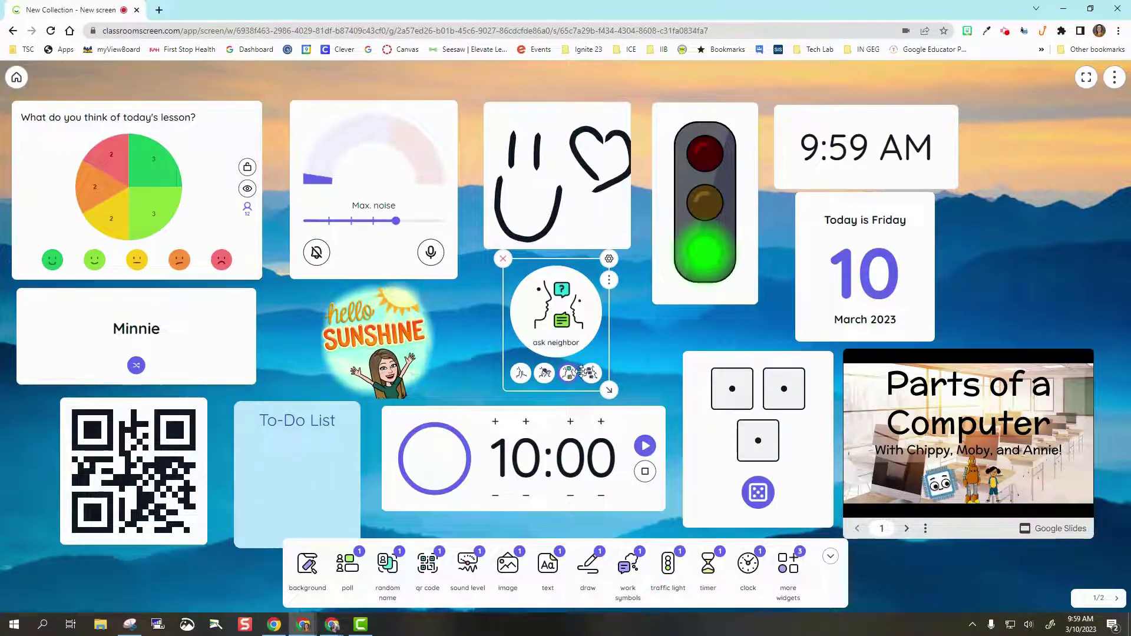
pyautogui.click(589, 374)
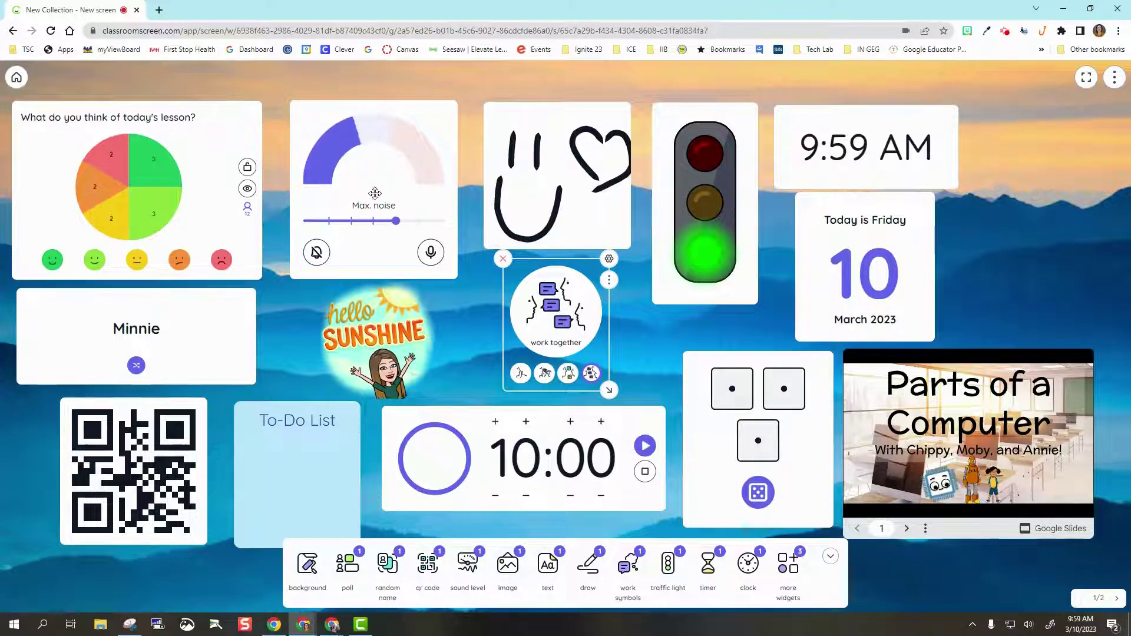
pyautogui.click(568, 374)
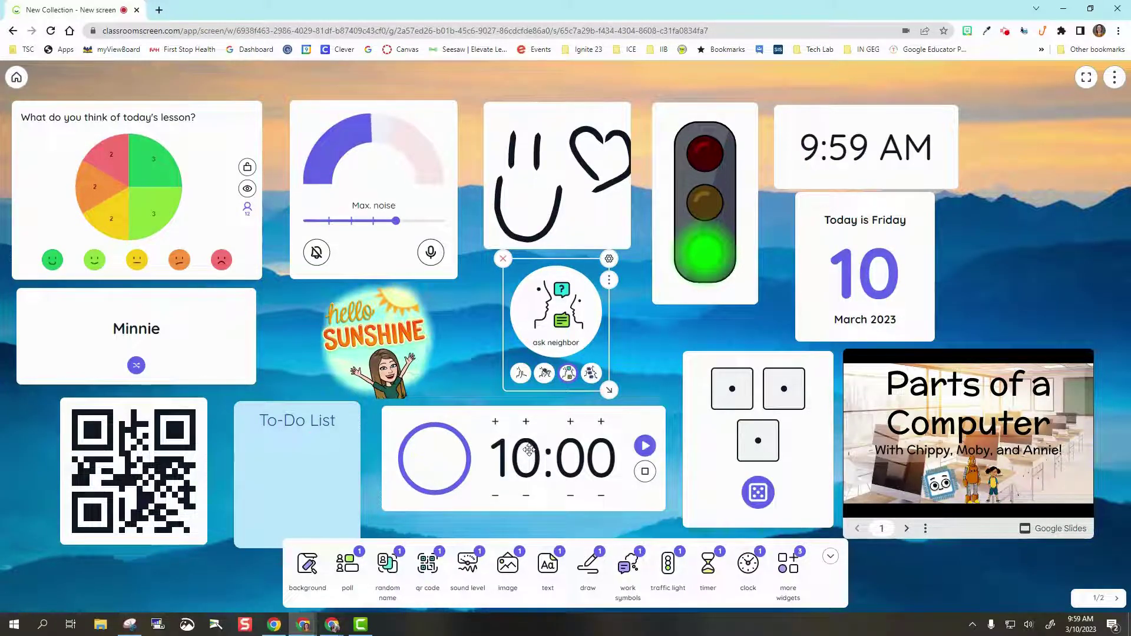
pyautogui.click(645, 446)
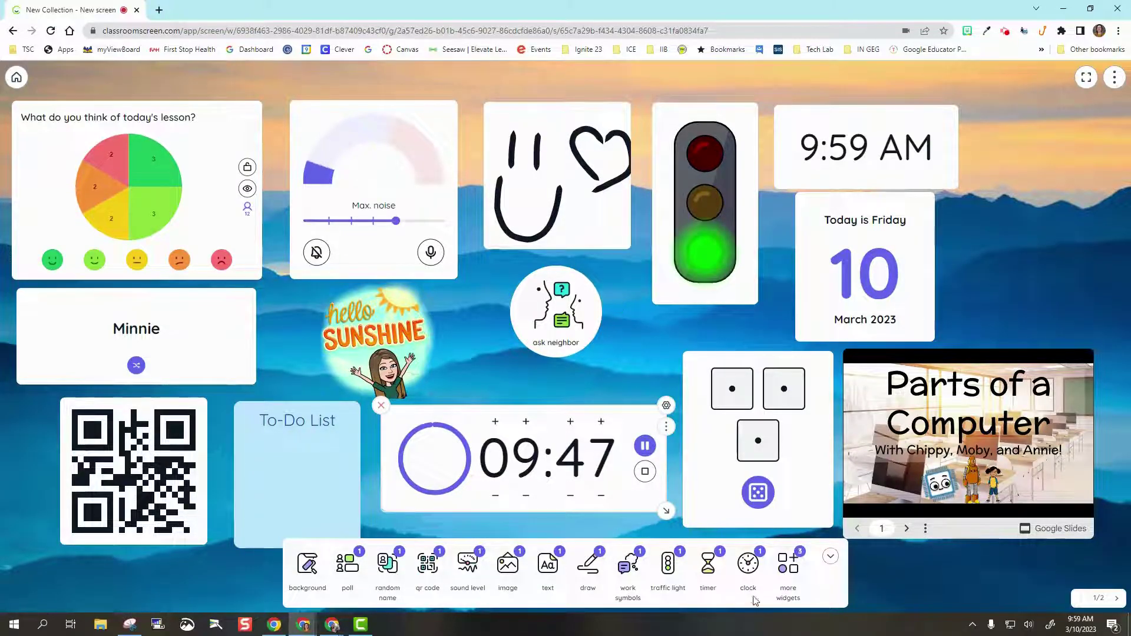
pyautogui.click(645, 472)
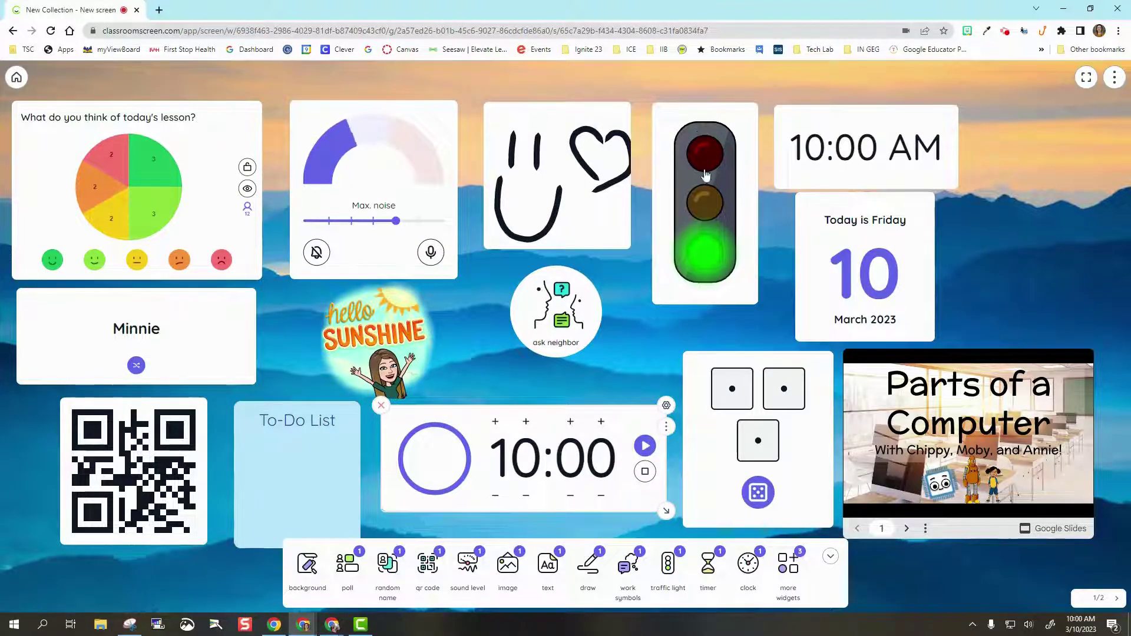
# Switch the traffic light briefly to yellow, then to red.
pyautogui.click(702, 213)
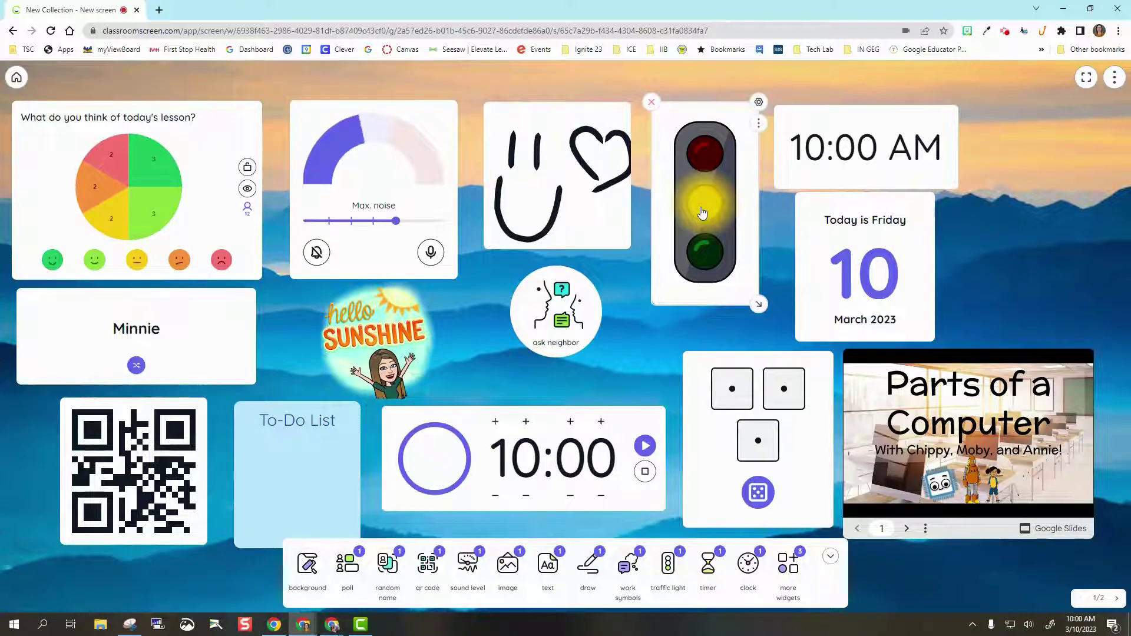
pyautogui.click(711, 158)
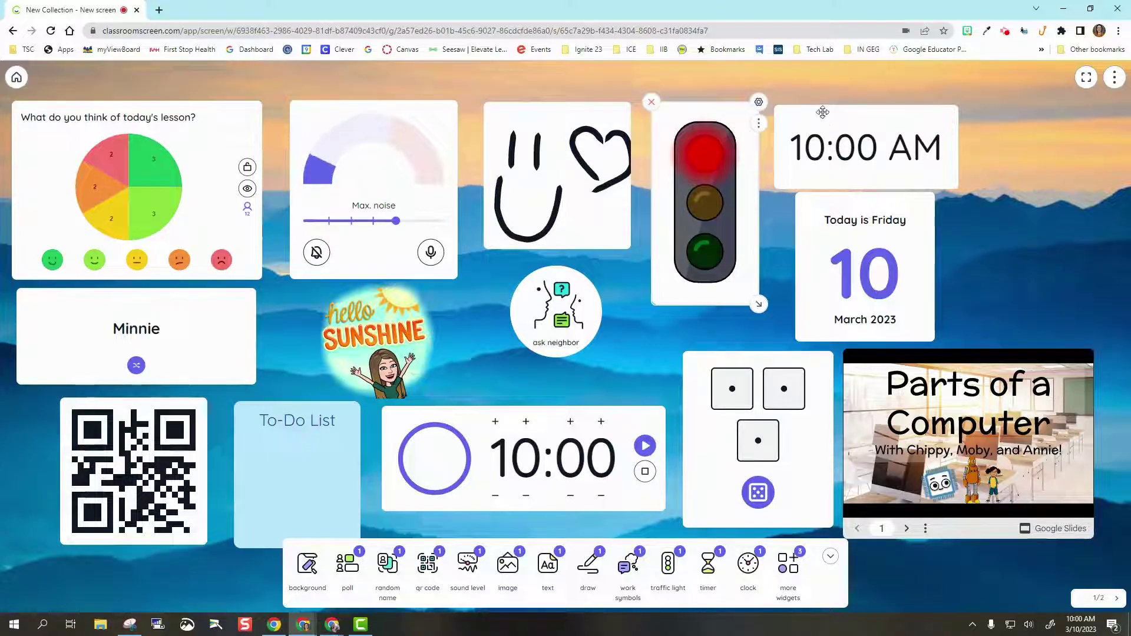
# Shorten the clock widget slightly and drag the date widget's corner to enlarge it.
pyautogui.click(901, 165)
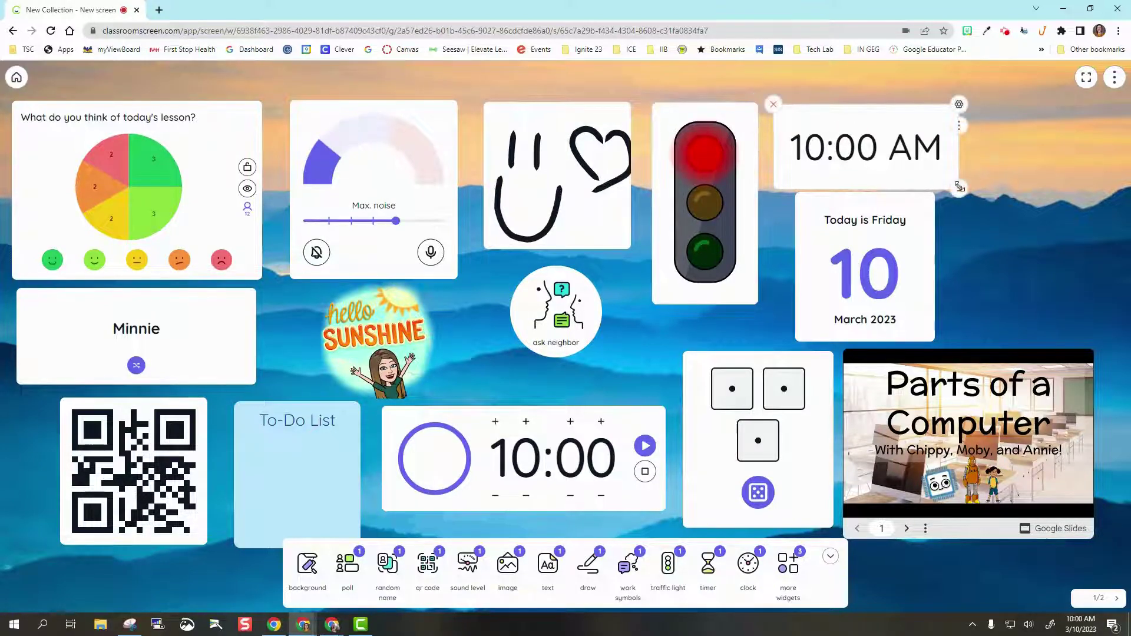
pyautogui.moveTo(959, 187)
pyautogui.mouseDown()
pyautogui.moveTo(942, 259)
pyautogui.moveTo(911, 316)
pyautogui.moveTo(912, 280)
pyautogui.moveTo(967, 171)
pyautogui.moveTo(881, 212)
pyautogui.moveTo(879, 255)
pyautogui.moveTo(955, 173)
pyautogui.mouseUp()
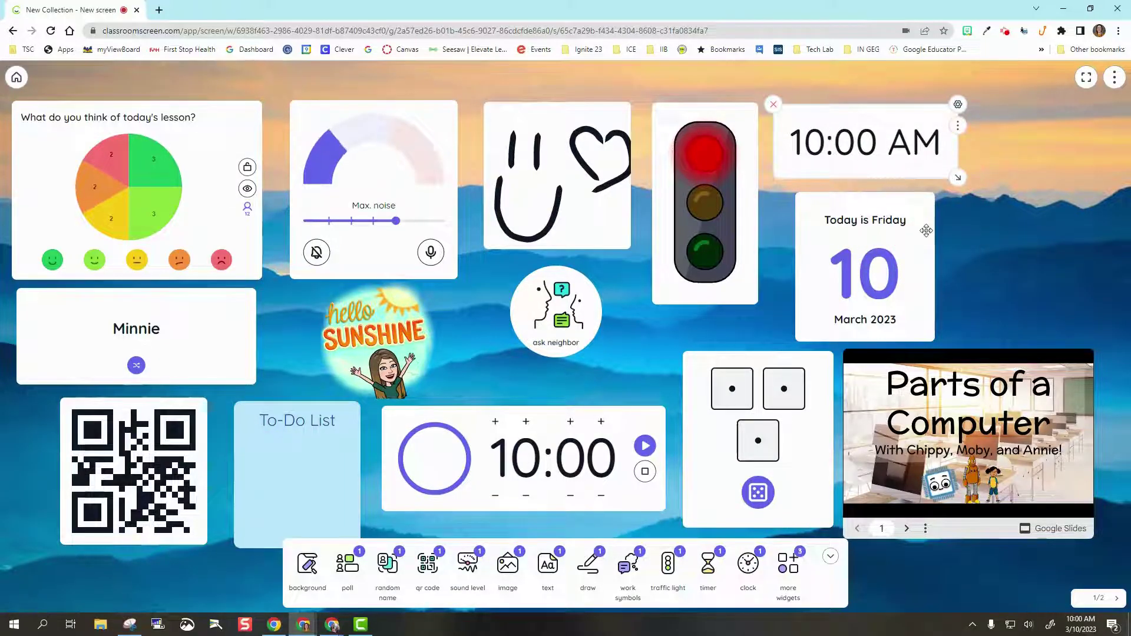
pyautogui.moveTo(920, 222)
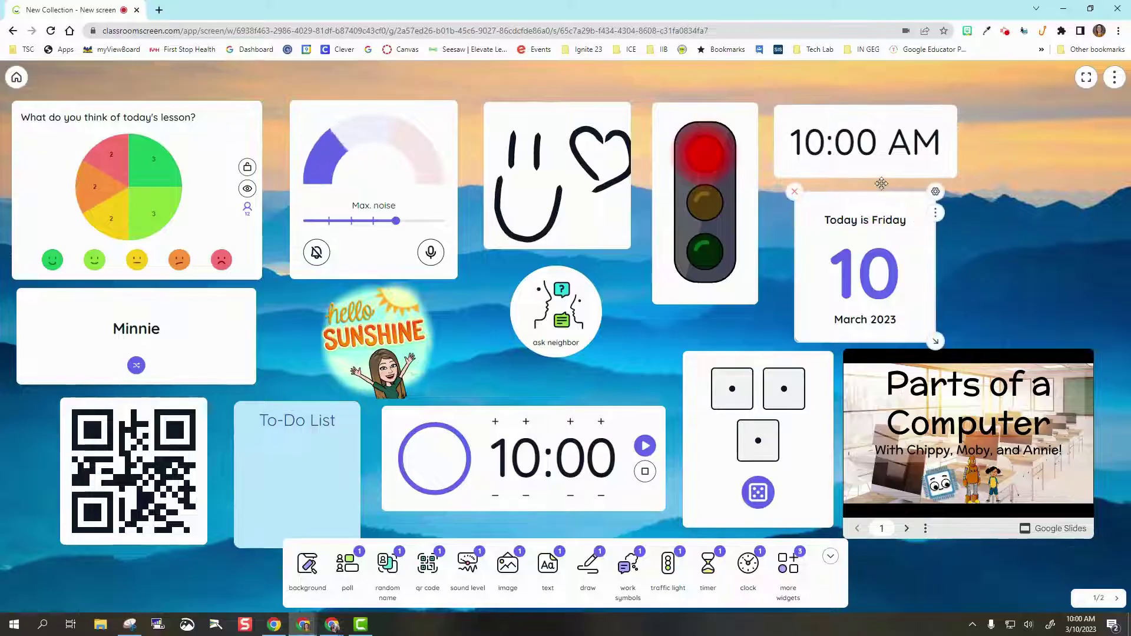
pyautogui.moveTo(936, 342)
pyautogui.mouseDown()
pyautogui.moveTo(1110, 479)
pyautogui.moveTo(972, 467)
pyautogui.moveTo(1053, 462)
pyautogui.moveTo(986, 458)
pyautogui.moveTo(926, 331)
pyautogui.moveTo(960, 354)
pyautogui.moveTo(924, 348)
pyautogui.mouseUp()
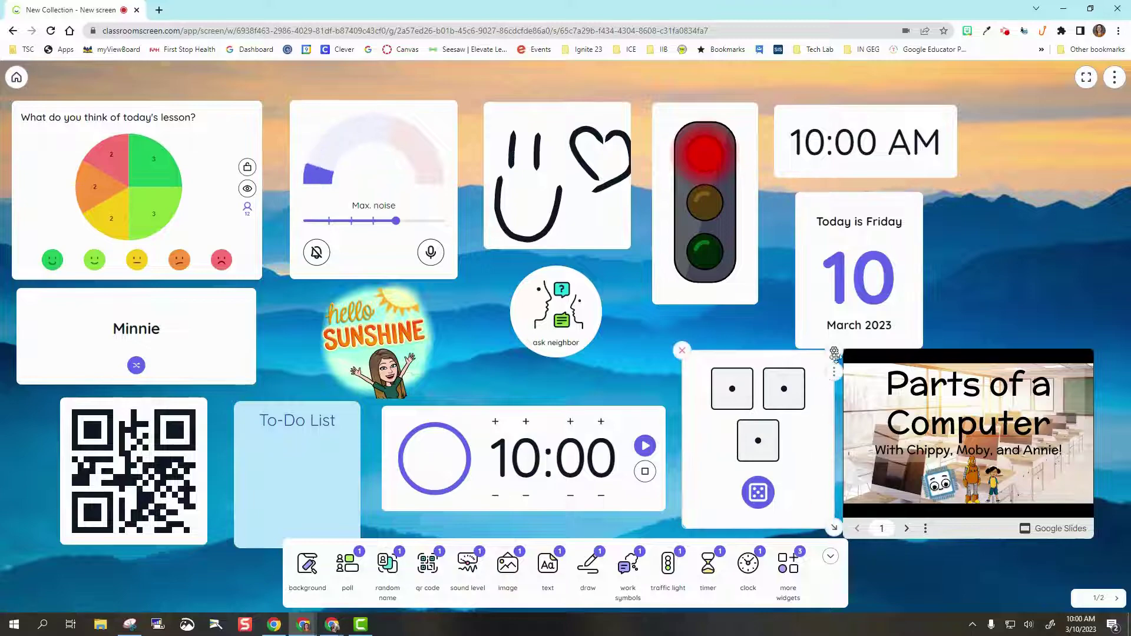
# Glance at the dice settings, then roll the three dice to get 4, 2 and 4.
pyautogui.click(829, 351)
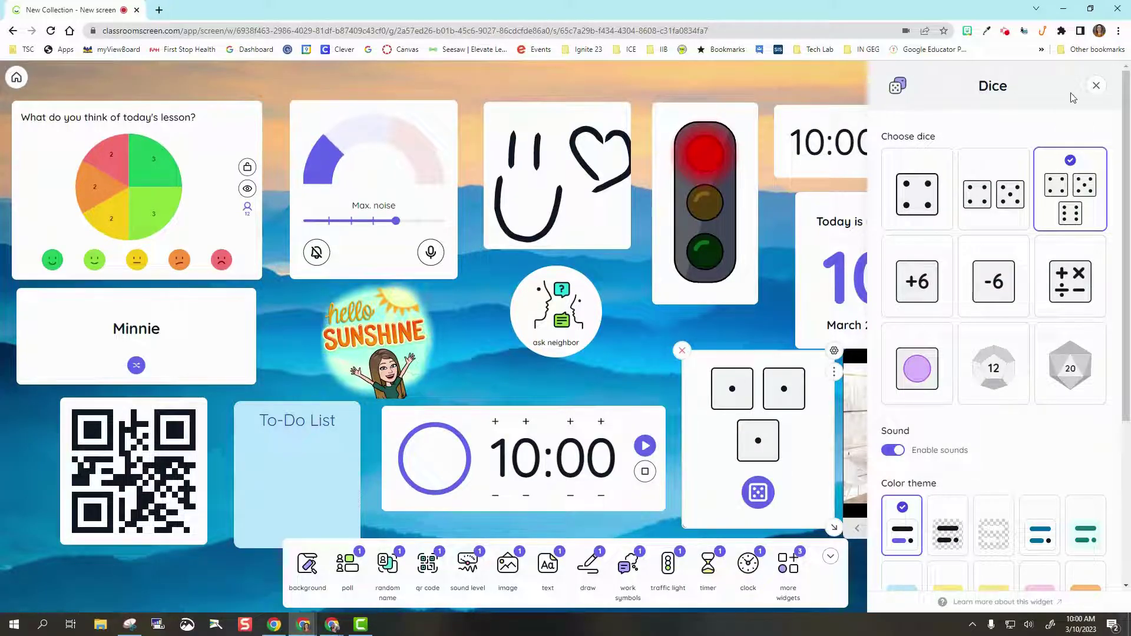
pyautogui.click(1096, 85)
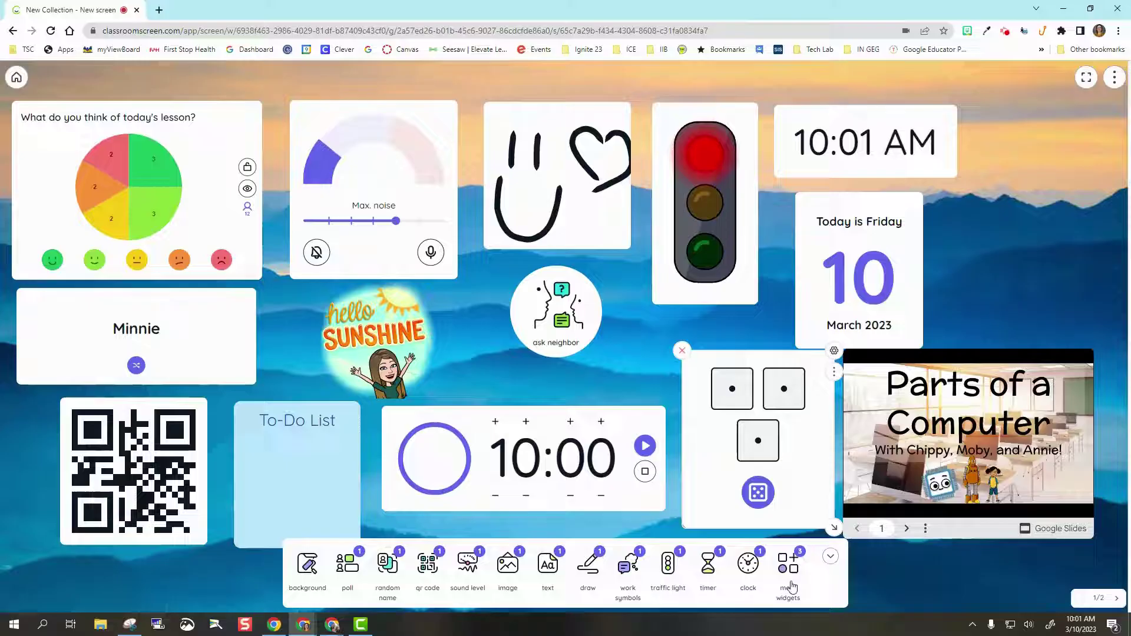
pyautogui.click(758, 493)
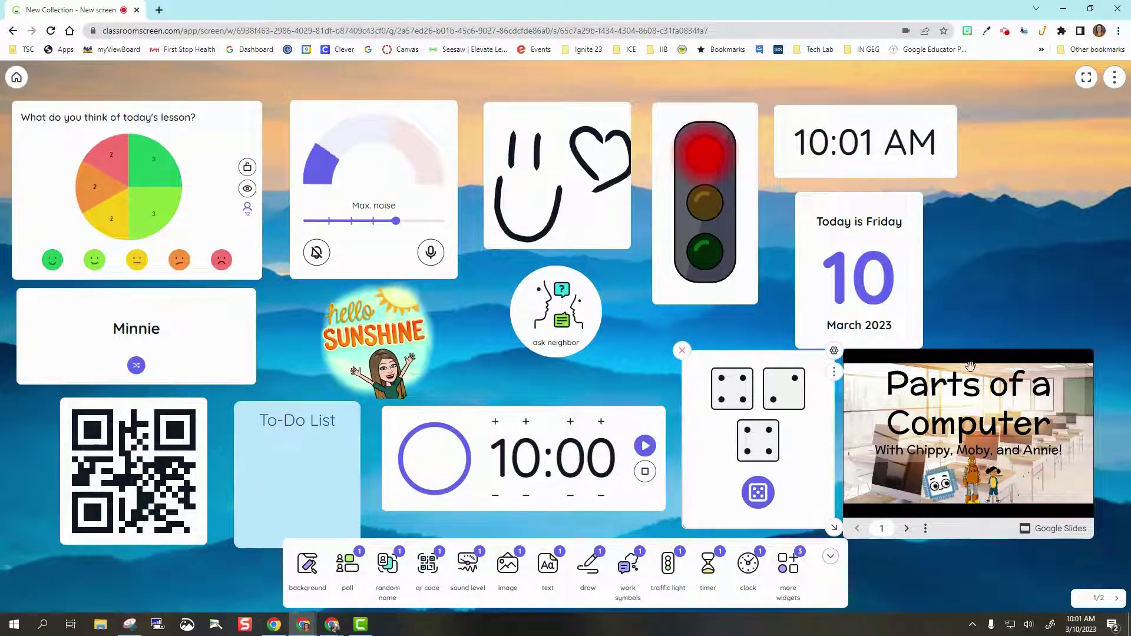
# Step the Parts of a Computer slides forward, then back to slide 2, Chippy's introduction.
pyautogui.click(907, 528)
pyautogui.click(907, 528)
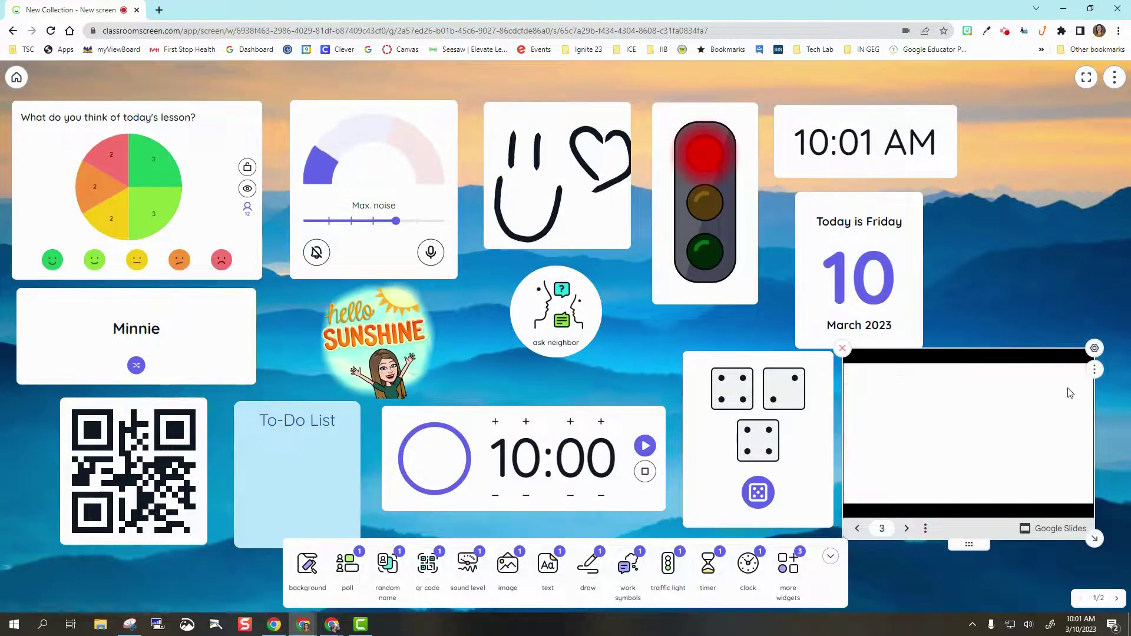
pyautogui.click(857, 529)
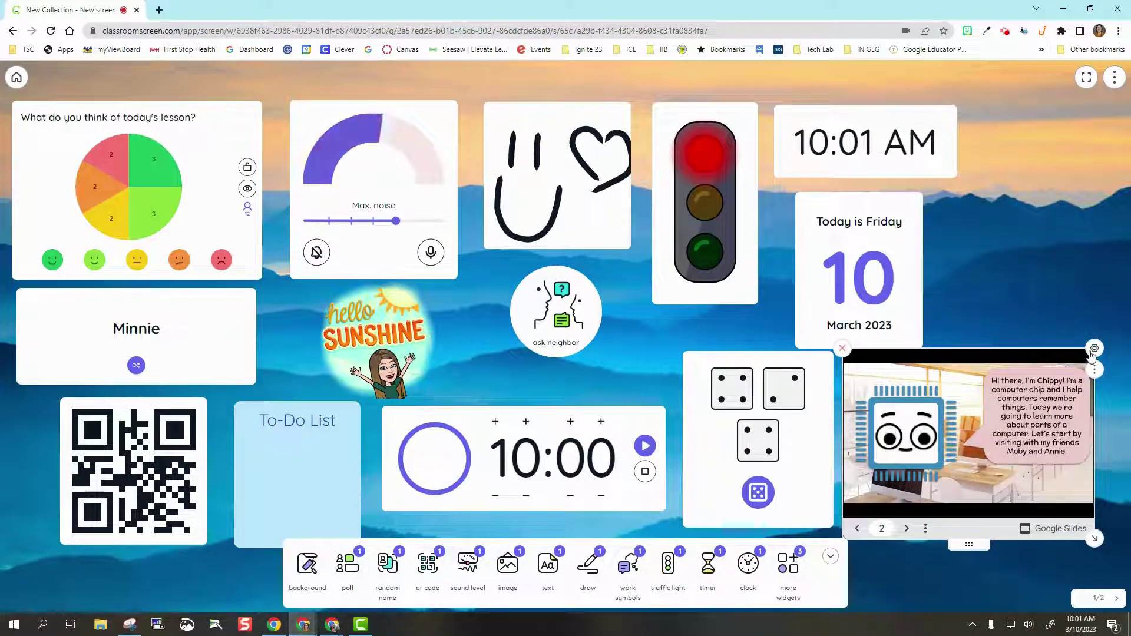
# Check the slides widget's Embed settings, then view the slide in Spotlight and exit it.
pyautogui.click(1094, 349)
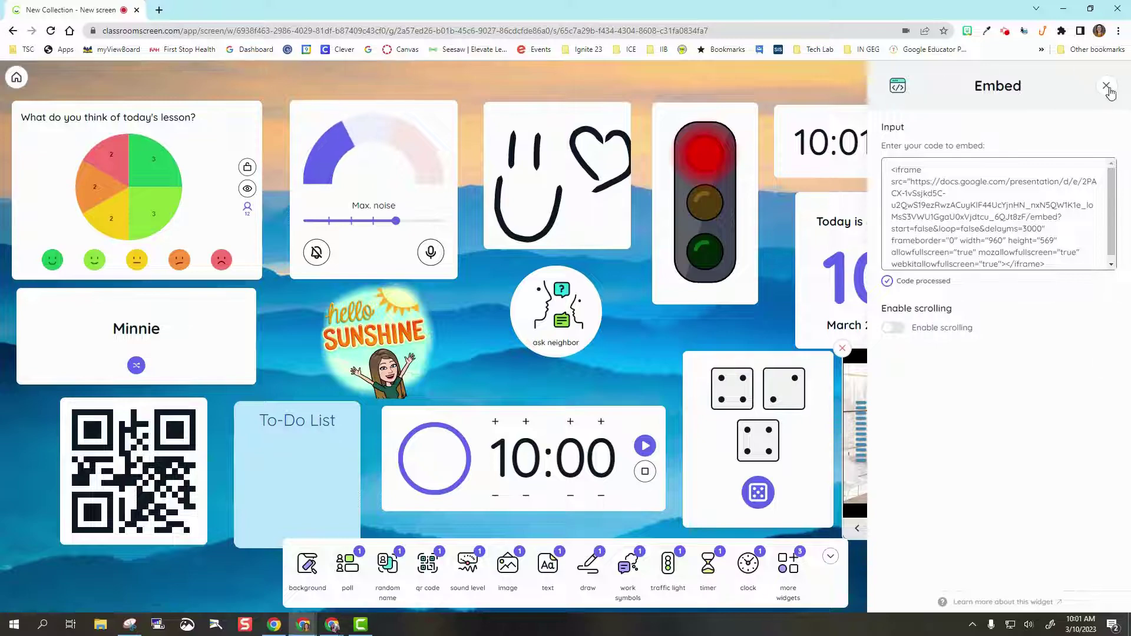
pyautogui.click(1108, 87)
pyautogui.click(1094, 369)
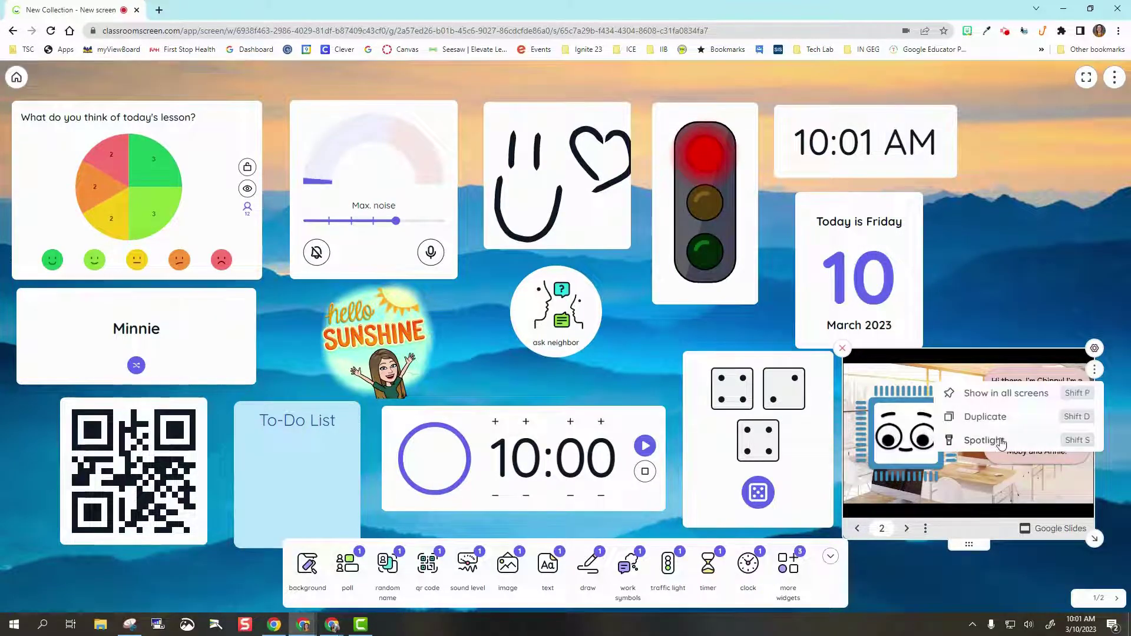
pyautogui.click(1000, 442)
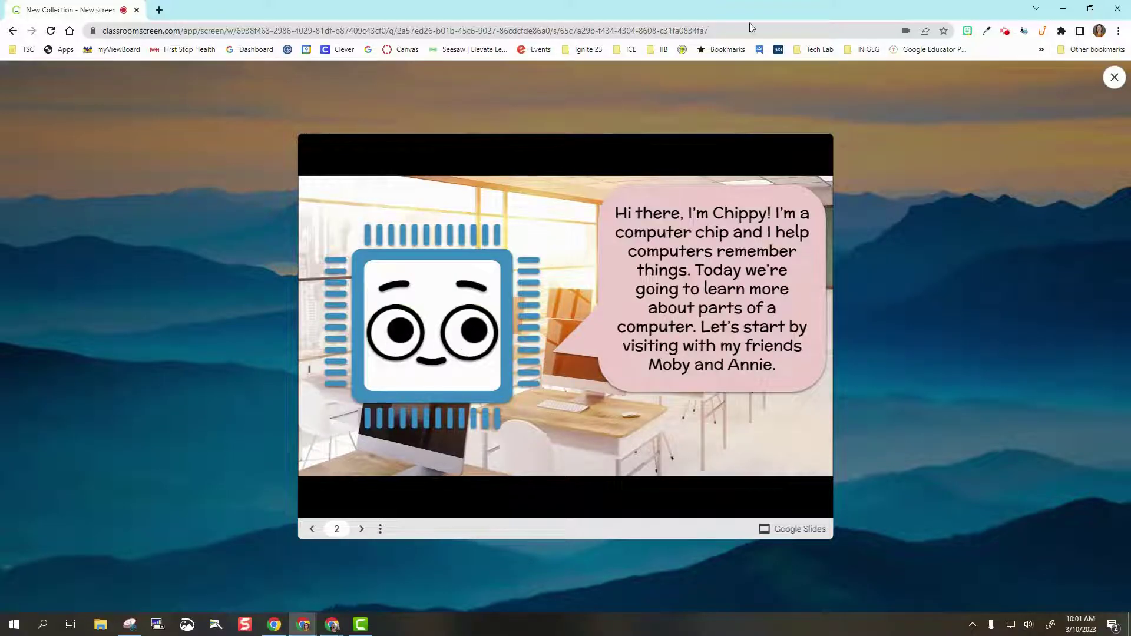
pyautogui.click(1114, 78)
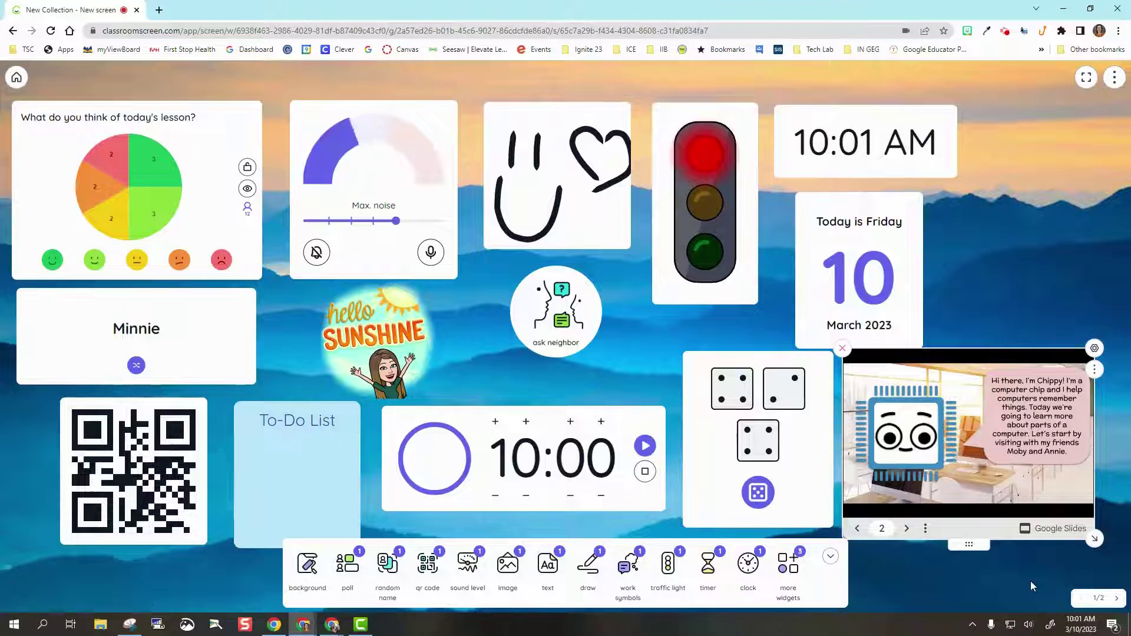
# On screen 2/2, play the Hogwarts Classroom YouTube video and start the stopwatch.
pyautogui.click(1117, 599)
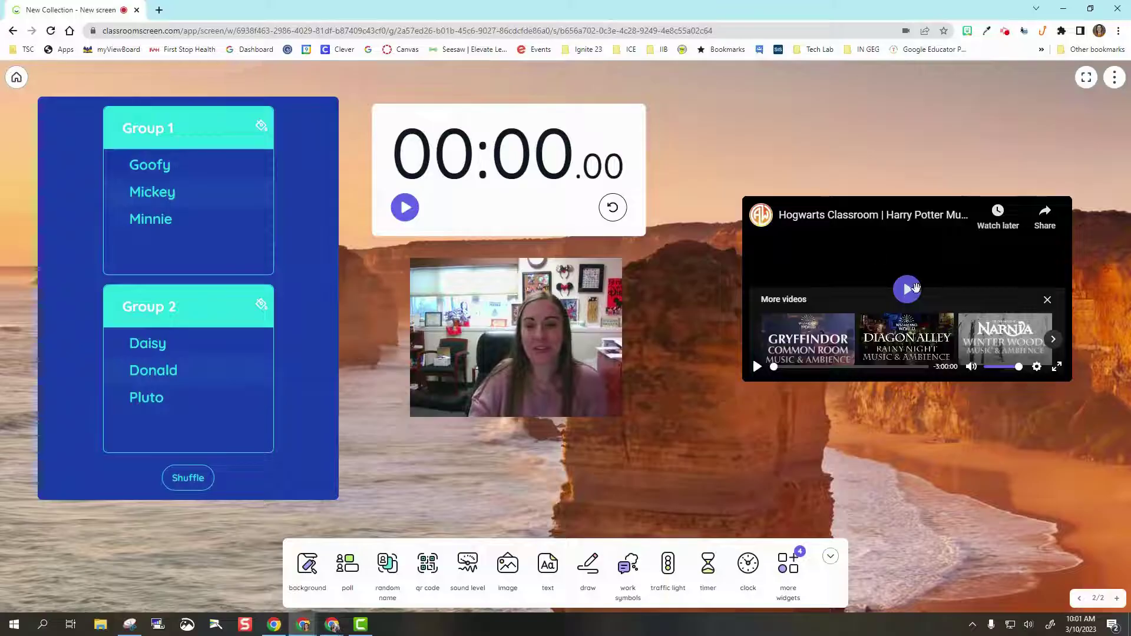
pyautogui.click(757, 368)
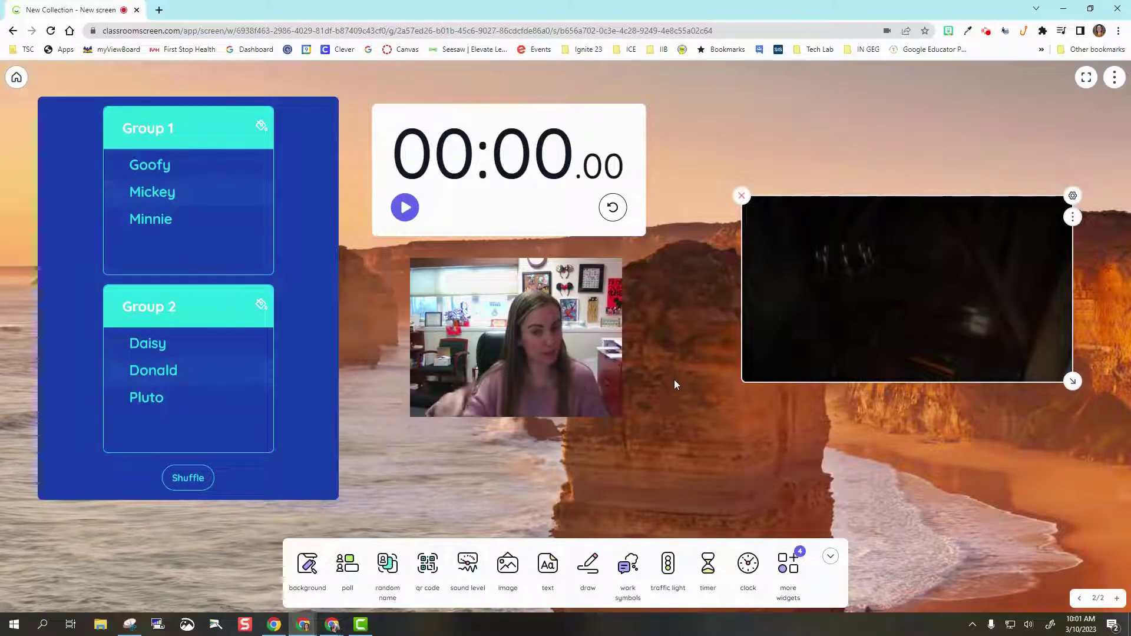
pyautogui.click(405, 208)
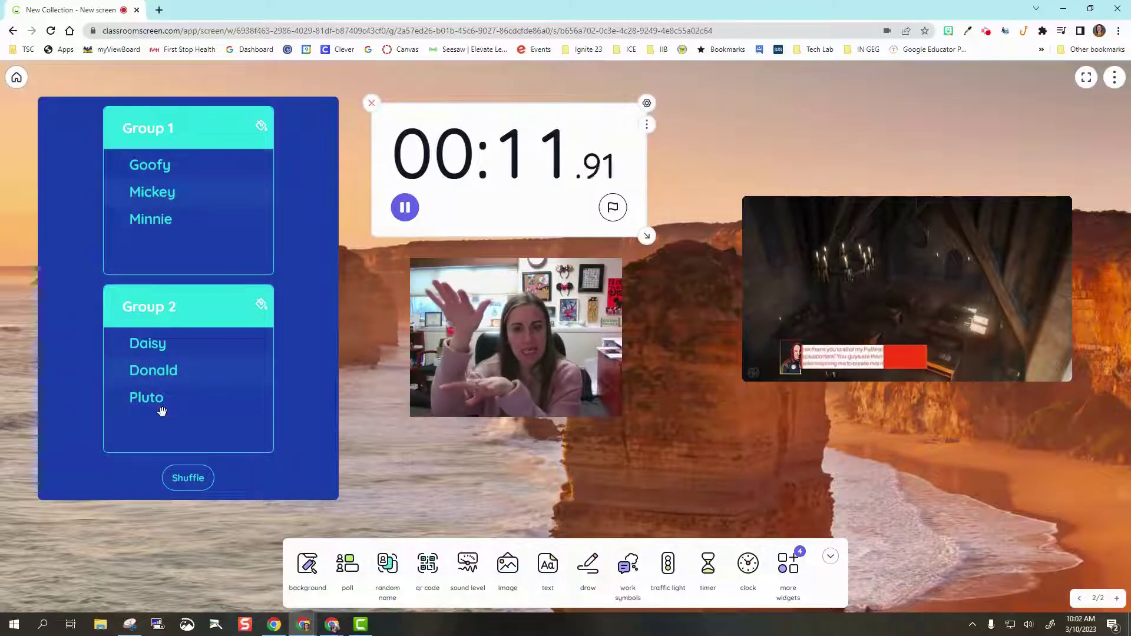
# Shuffle the groups, then add a small Work Symbols card set to whisper beside them.
pyautogui.click(194, 486)
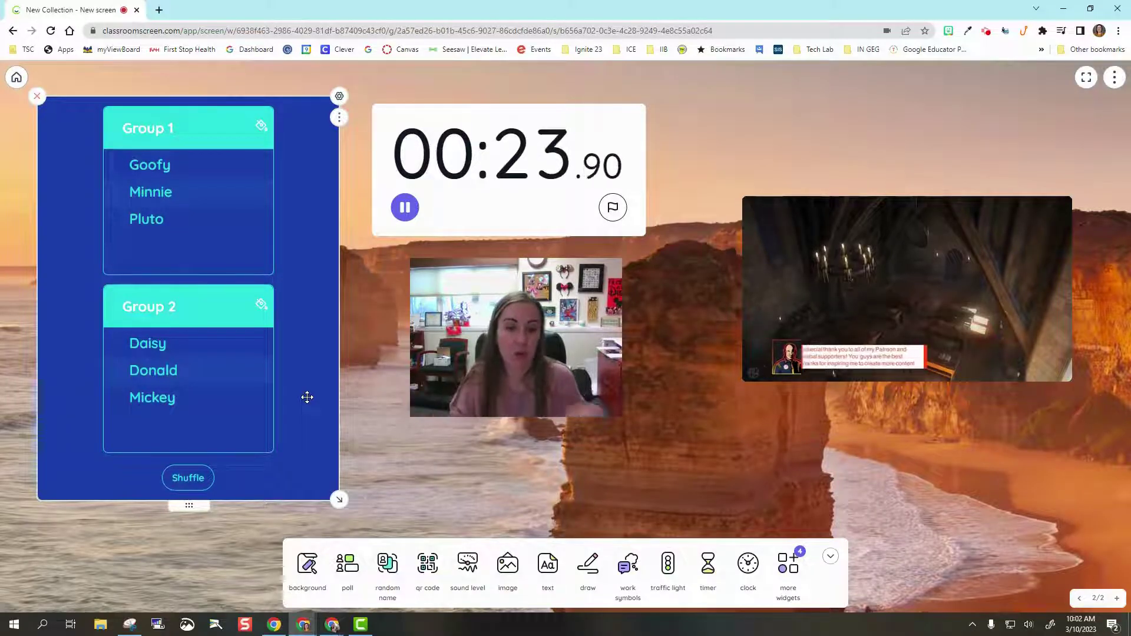
pyautogui.click(627, 564)
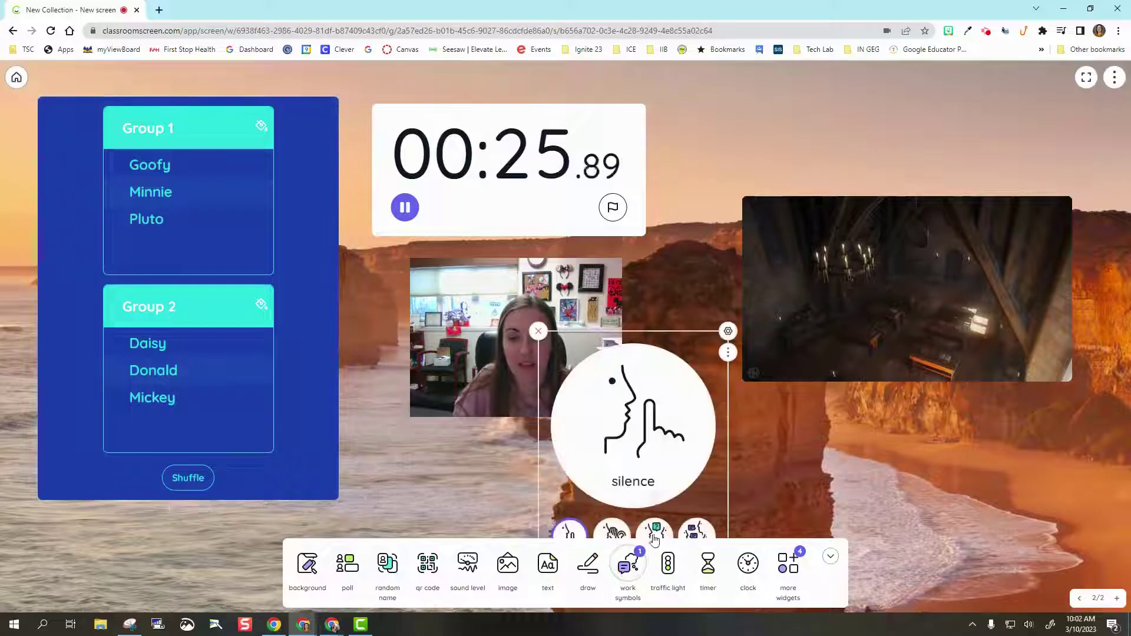
pyautogui.moveTo(674, 460); pyautogui.dragTo(675, 410)
pyautogui.moveTo(727, 508); pyautogui.dragTo(662, 420)
pyautogui.click(588, 401)
pyautogui.moveTo(598, 337); pyautogui.dragTo(324, 279)
pyautogui.click(398, 495)
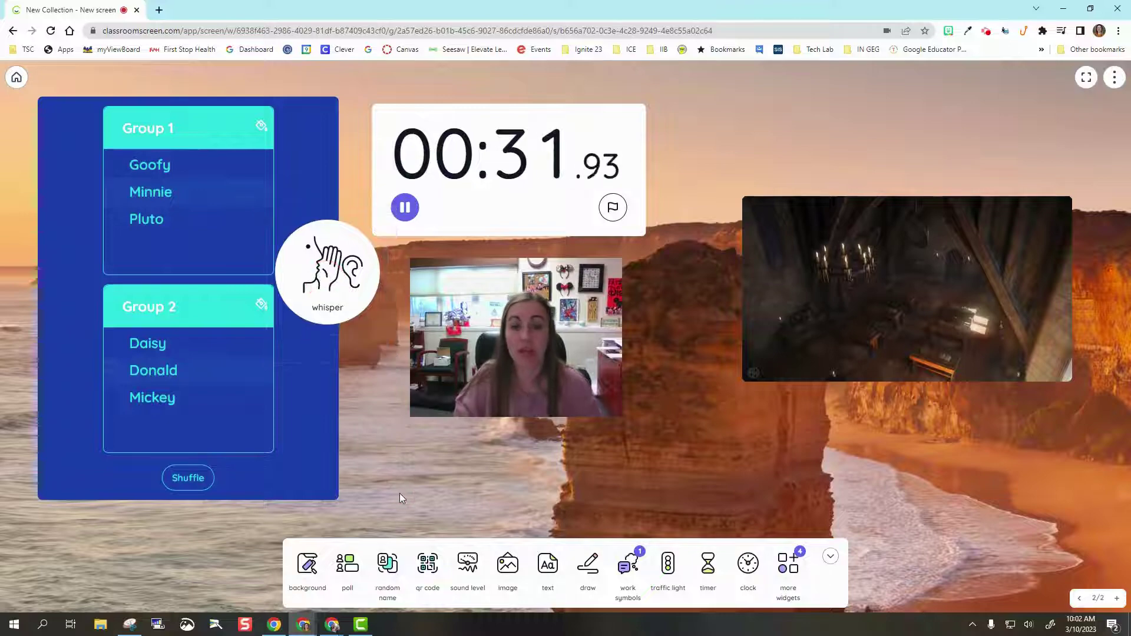